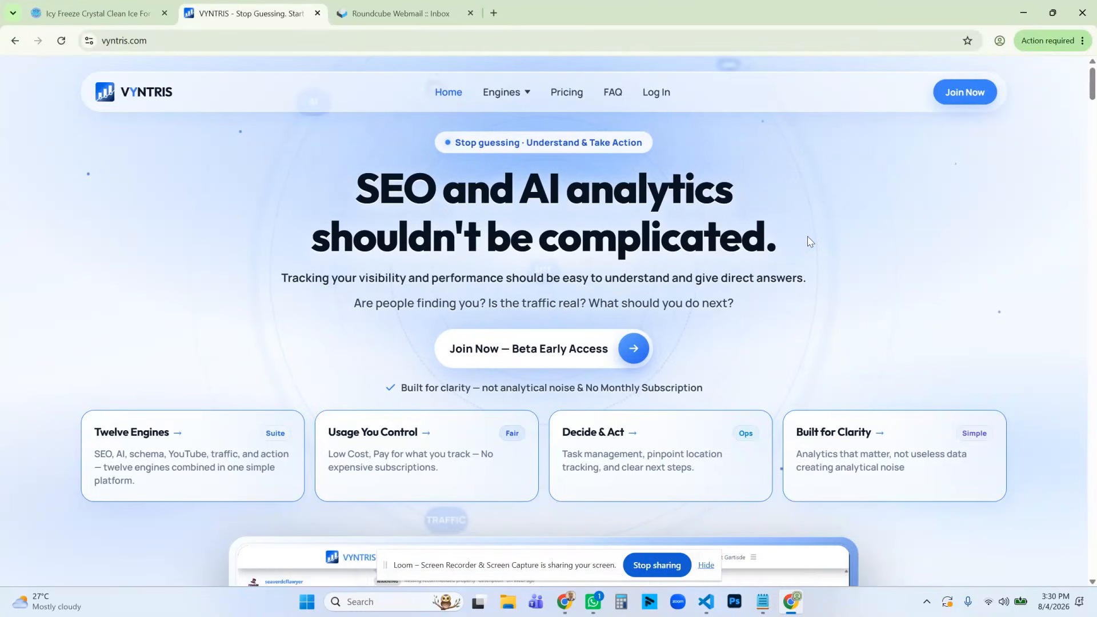
- Open the Join Now sign-up page and scroll to the Early Access ($0) and Early Access Elite ($49) plans
{"action": "left_click", "coordinate": [963, 91]}
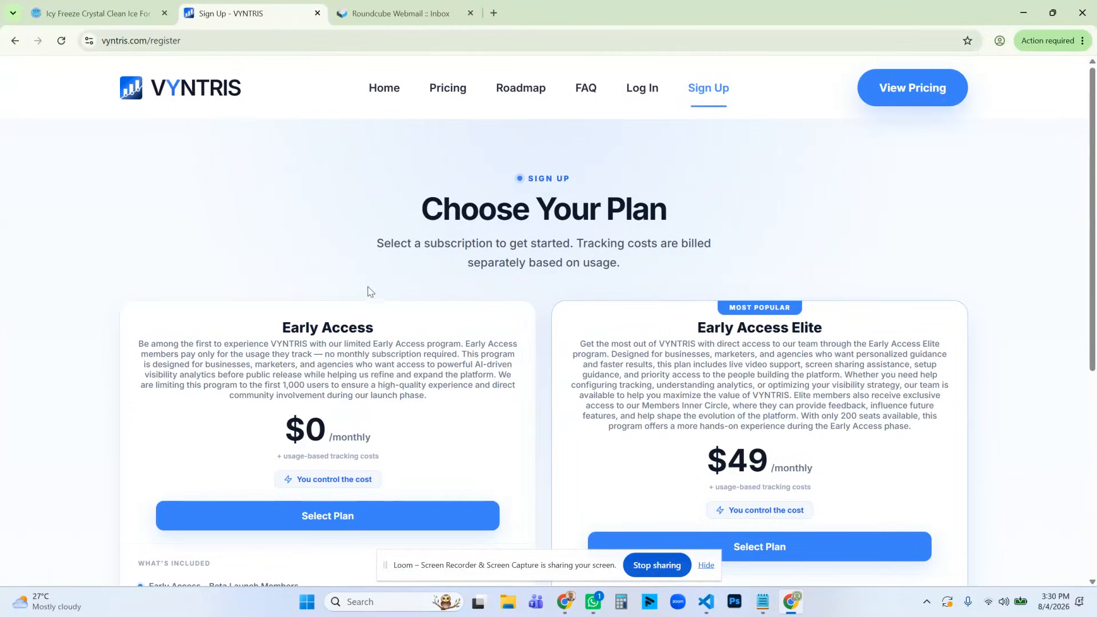
{"action": "scroll", "coordinate": [451, 279], "scroll_direction": "down", "scroll_amount": 1}
{"action": "scroll", "coordinate": [323, 357], "scroll_direction": "down", "scroll_amount": 1}
{"action": "scroll", "coordinate": [323, 358], "scroll_direction": "down", "scroll_amount": 2}
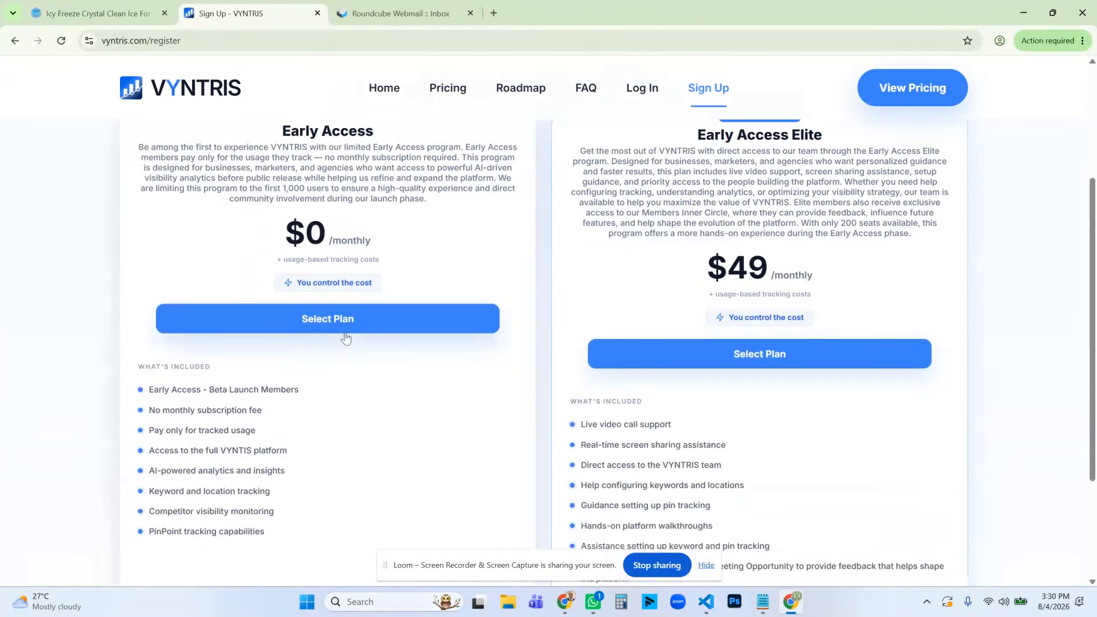
- Choose the free Early Access plan and enter the user's first and last name
{"action": "left_click", "coordinate": [339, 321]}
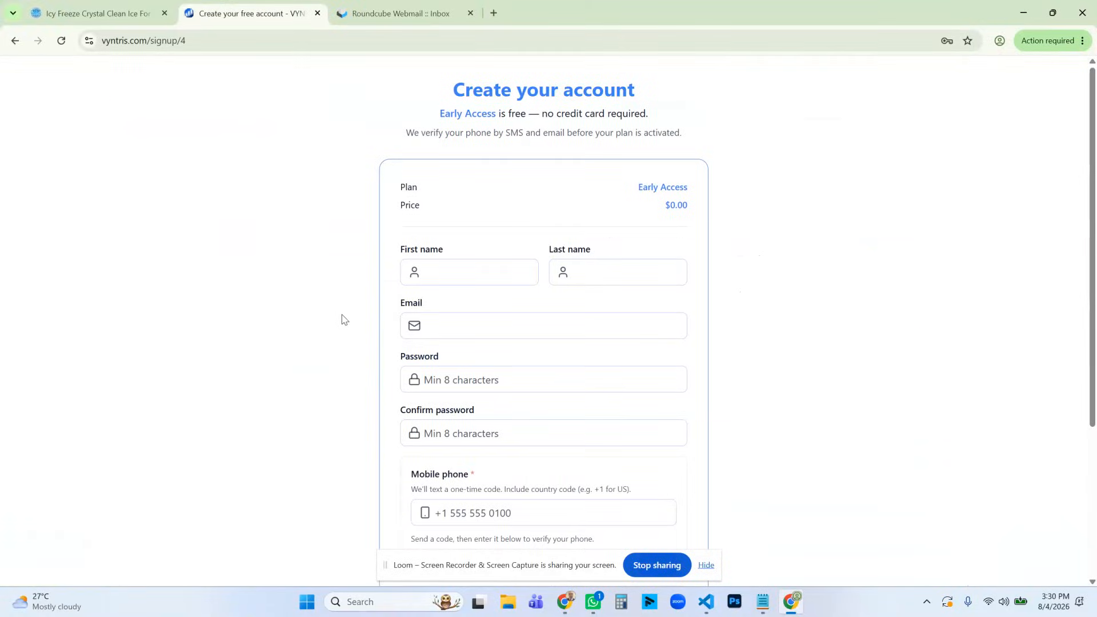
{"action": "left_click", "coordinate": [471, 268]}
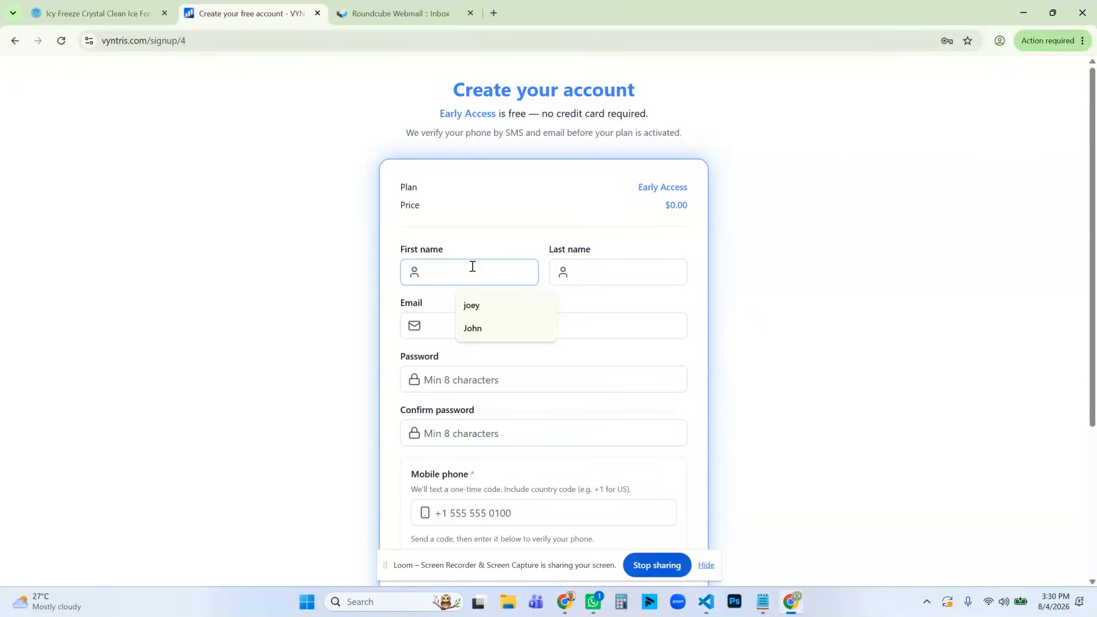
{"action": "type", "text": "Tom"}
{"action": "key", "text": "Tab"}
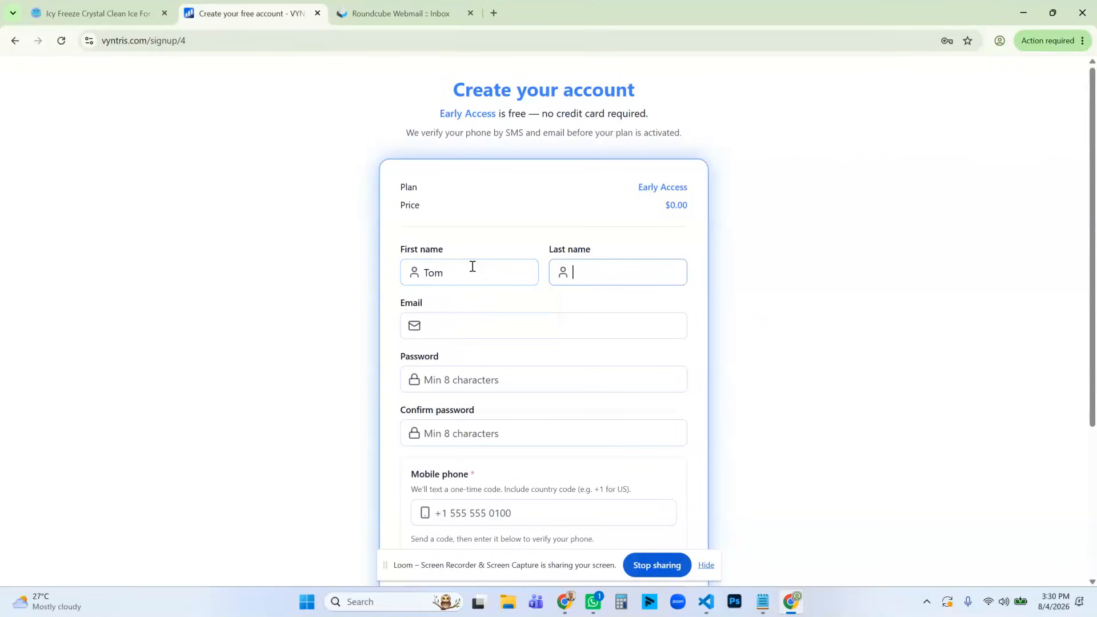
{"action": "type", "text": "Gobble"}
- Fill in the e-mail address, the password and its confirmation, and the mobile phone number
{"action": "scroll", "coordinate": [472, 267], "scroll_direction": "down", "scroll_amount": 2}
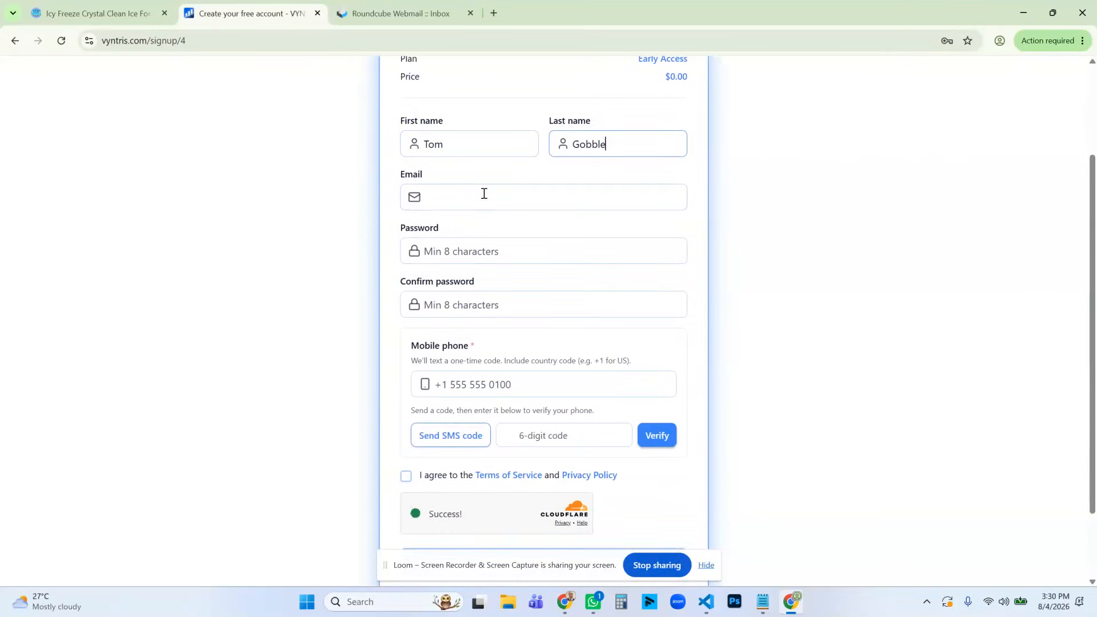
{"action": "left_click", "coordinate": [492, 198]}
{"action": "left_click", "coordinate": [513, 231]}
{"action": "left_click_drag", "start_coordinate": [524, 198], "coordinate": [403, 195]}
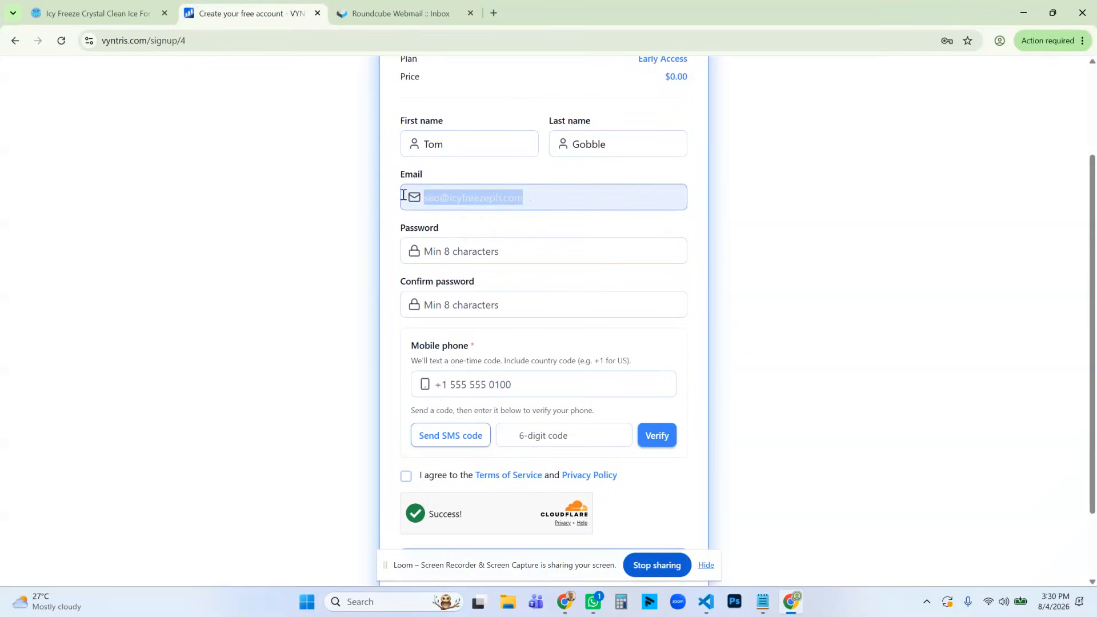
{"action": "left_click", "coordinate": [459, 256]}
{"action": "key", "text": "ctrl+v"}
{"action": "left_click", "coordinate": [456, 306]}
{"action": "key", "text": "ctrl+v"}
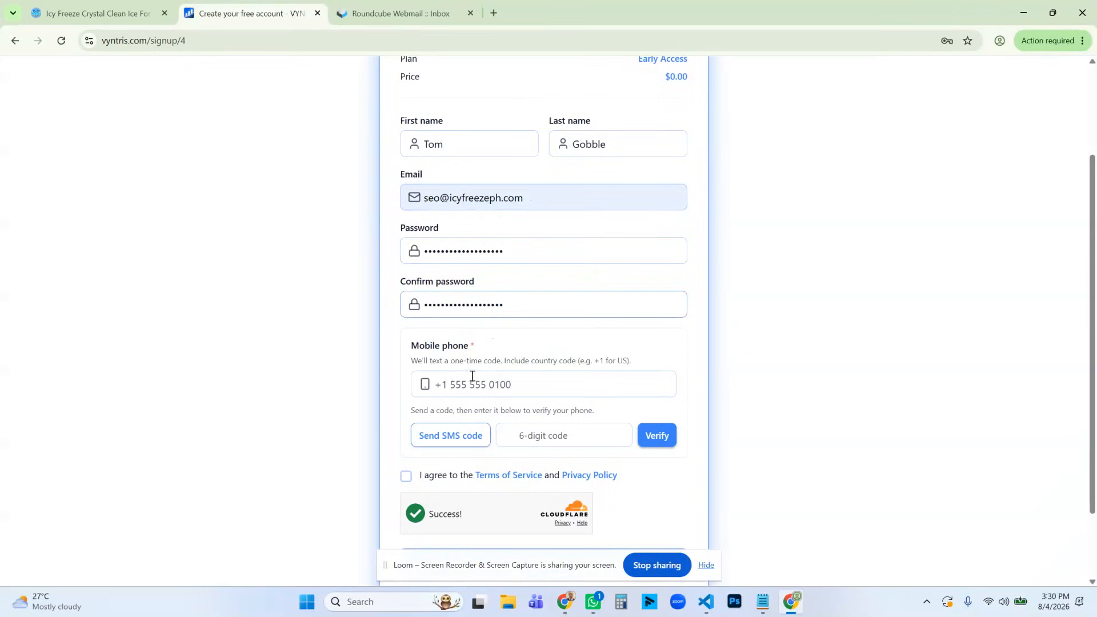
{"action": "scroll", "coordinate": [480, 383], "scroll_direction": "down", "scroll_amount": 1}
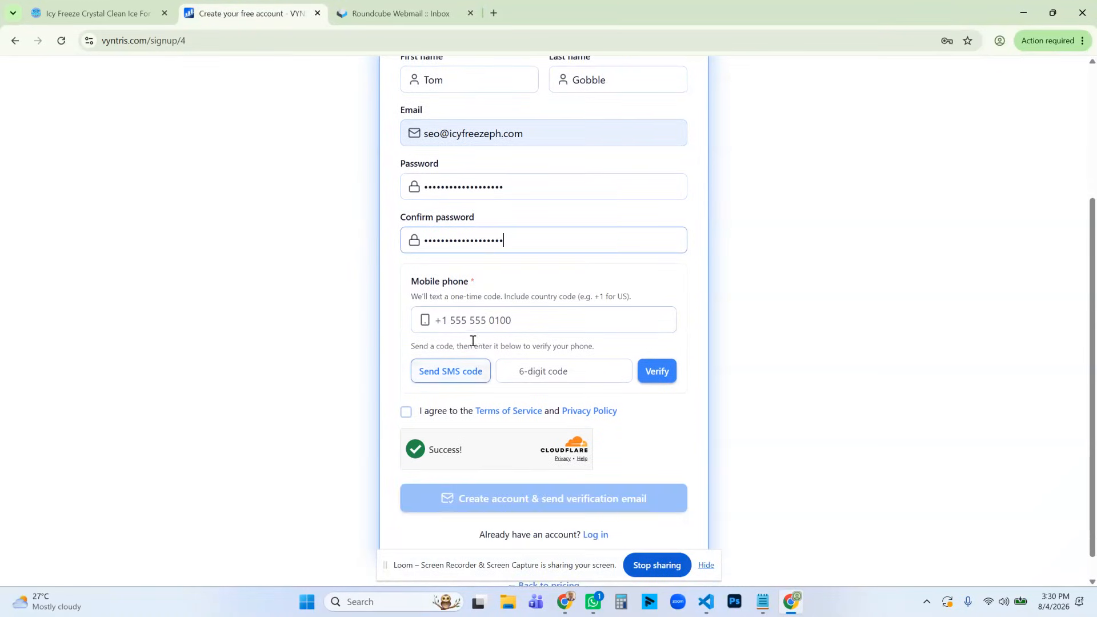
{"action": "left_click", "coordinate": [479, 318]}
{"action": "key", "text": "ctrl+v"}
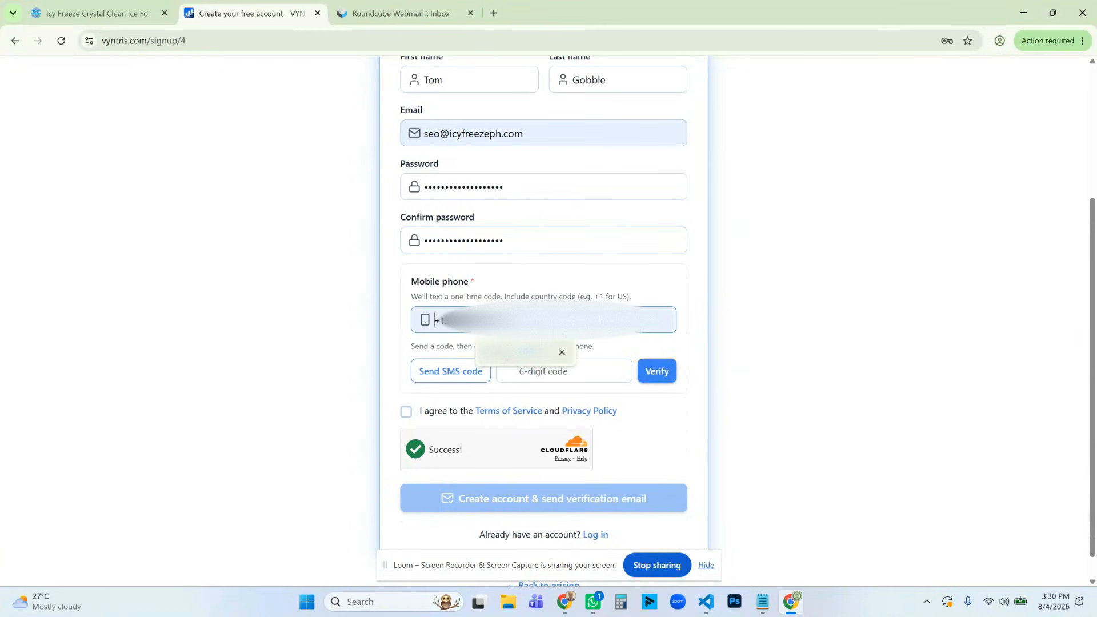
- Verify the mobile number with the SMS code, accept the terms and create the account
{"action": "left_click", "coordinate": [458, 376]}
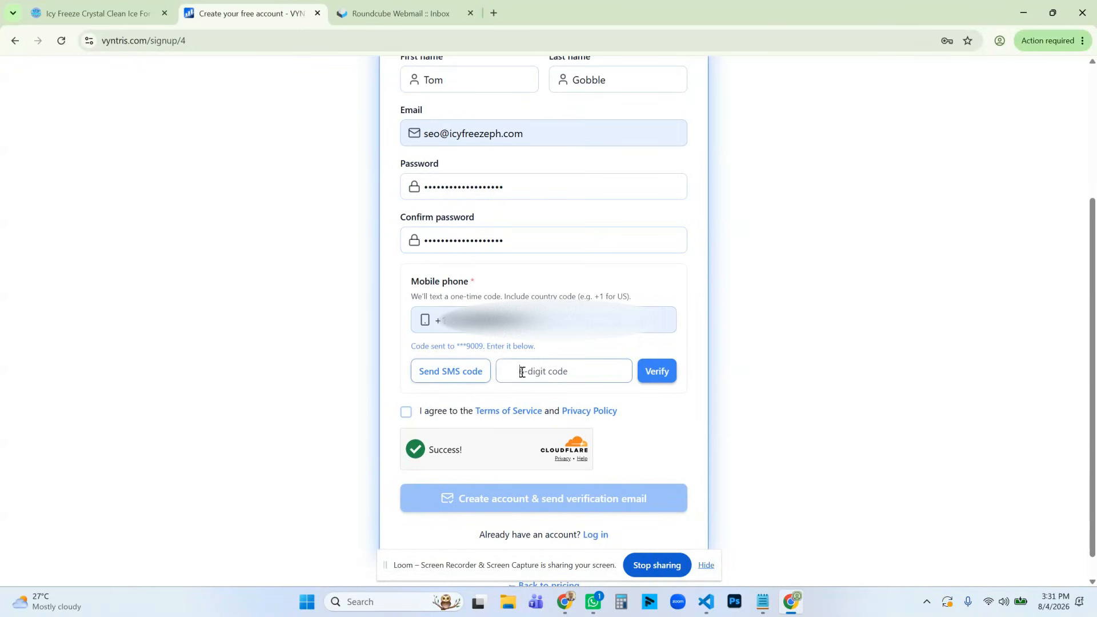
{"action": "left_click", "coordinate": [541, 369]}
{"action": "left_click", "coordinate": [657, 371]}
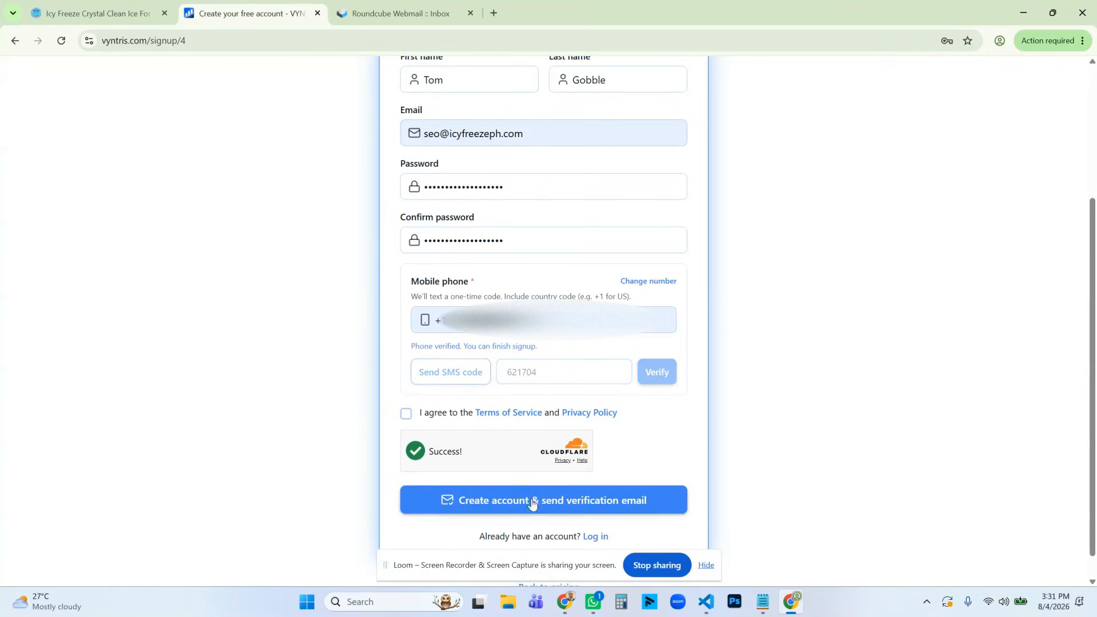
{"action": "left_click", "coordinate": [406, 413]}
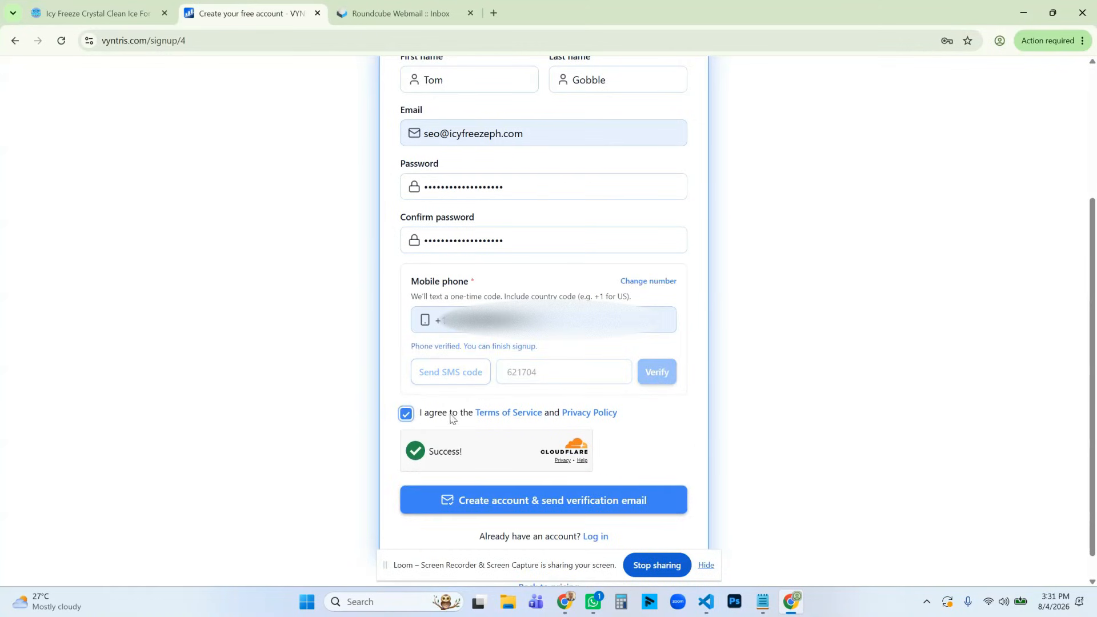
{"action": "left_click", "coordinate": [547, 504]}
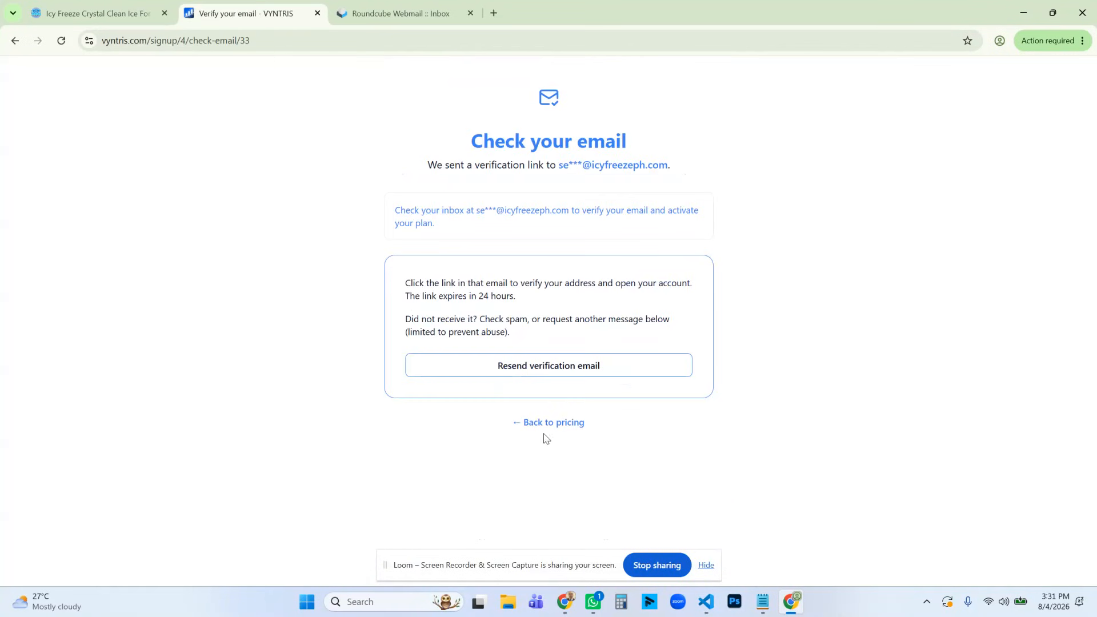
- Refresh the Roundcube inbox, open VYNTRIS's Verify your email message and follow its verification link
{"action": "left_click", "coordinate": [399, 17]}
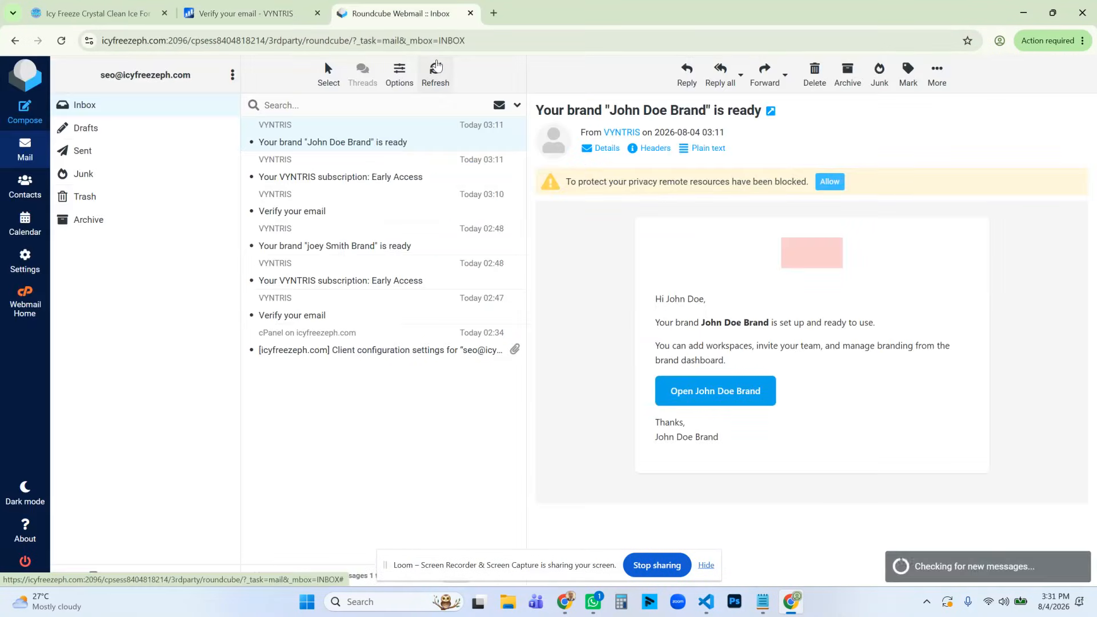
{"action": "left_click", "coordinate": [436, 67]}
{"action": "left_click", "coordinate": [309, 144]}
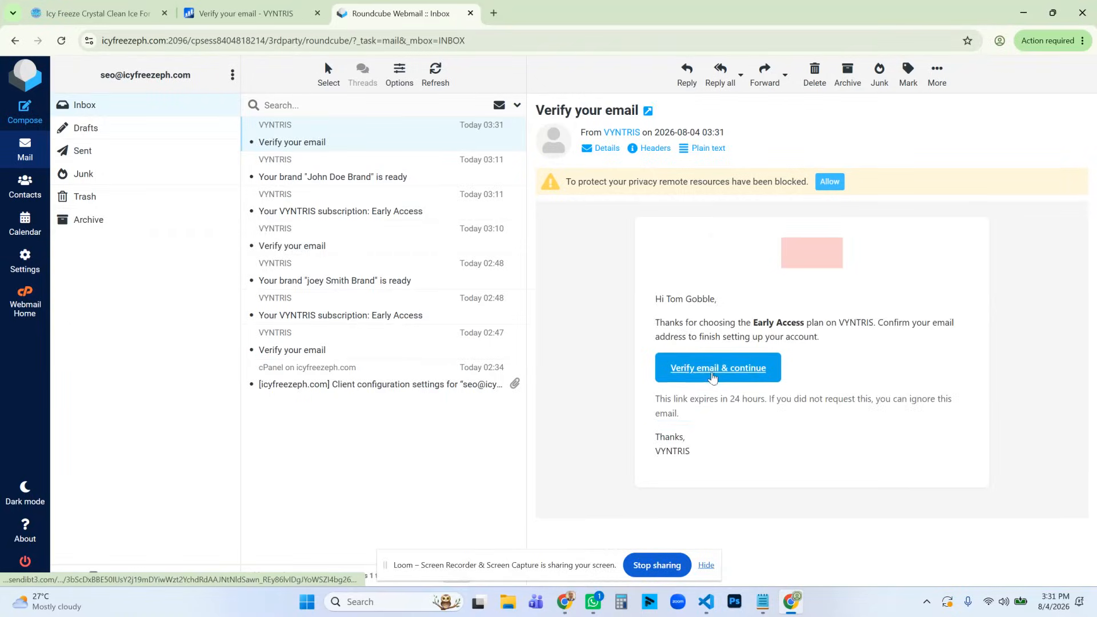
{"action": "left_click", "coordinate": [711, 373]}
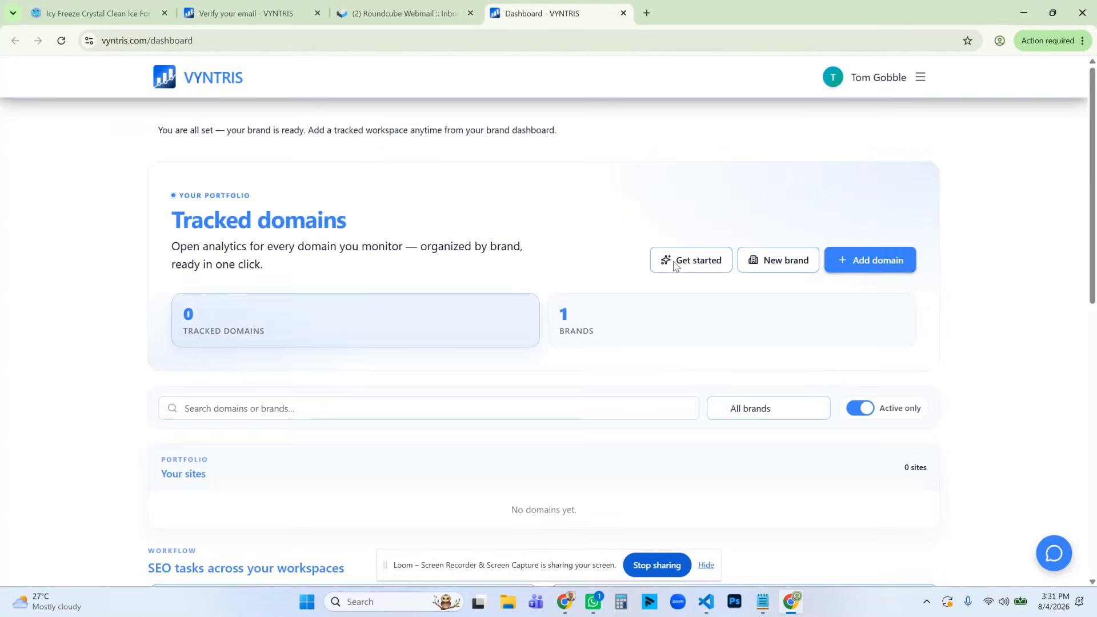
{"action": "scroll", "coordinate": [457, 297], "scroll_direction": "down", "scroll_amount": 3}
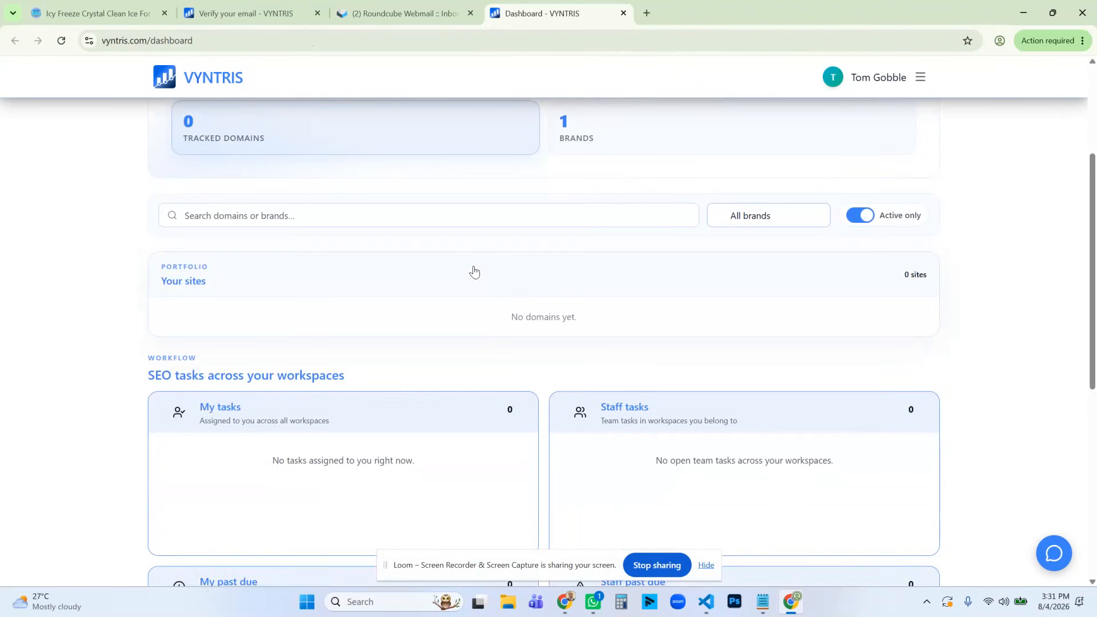
{"action": "scroll", "coordinate": [473, 270], "scroll_direction": "up", "scroll_amount": 1}
{"action": "left_click", "coordinate": [597, 191]}
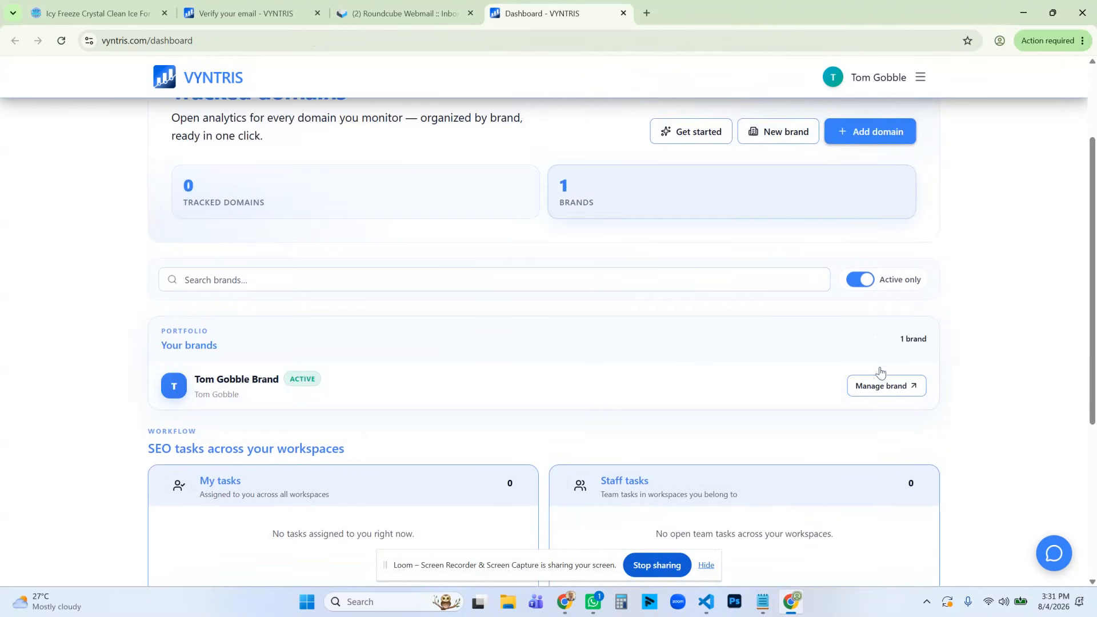
{"action": "left_click", "coordinate": [889, 385]}
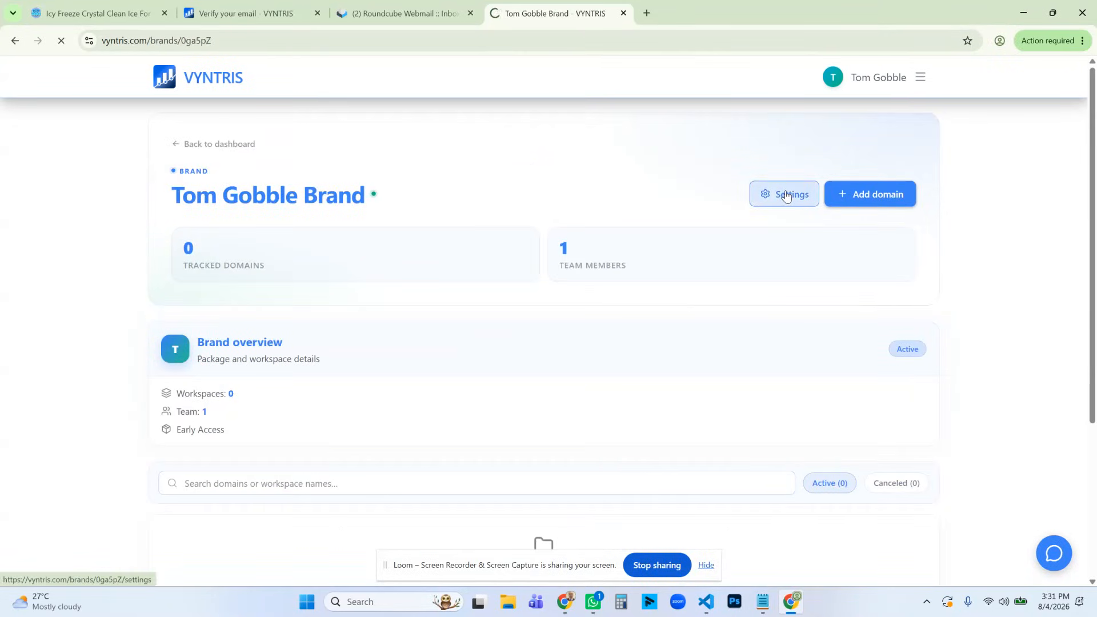
{"action": "left_click", "coordinate": [788, 194]}
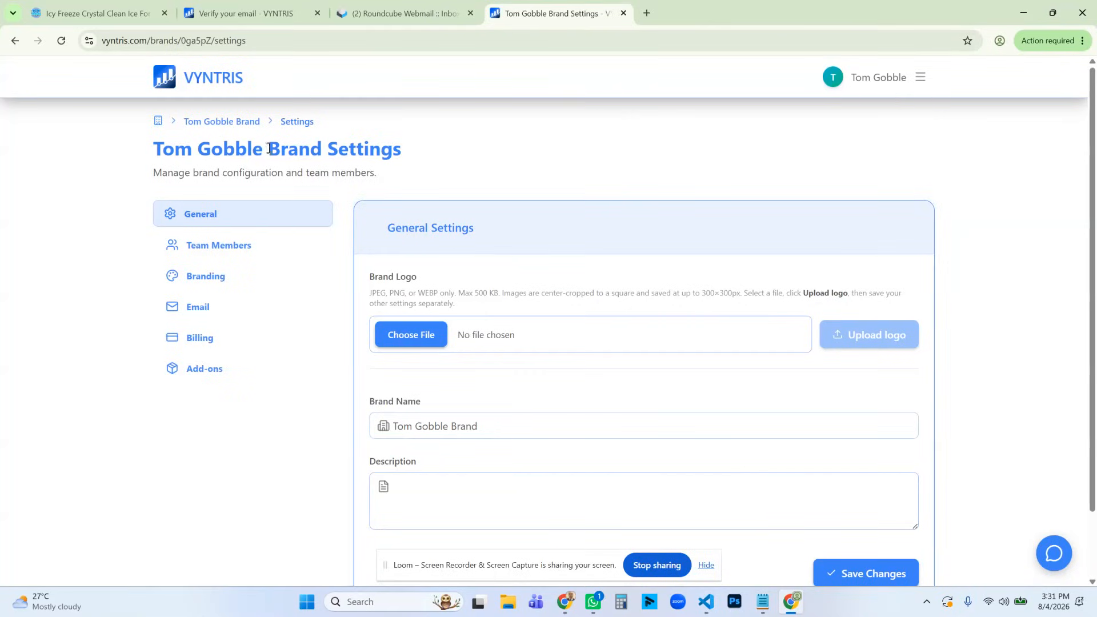
{"action": "left_click", "coordinate": [920, 76]}
{"action": "left_click", "coordinate": [949, 181]}
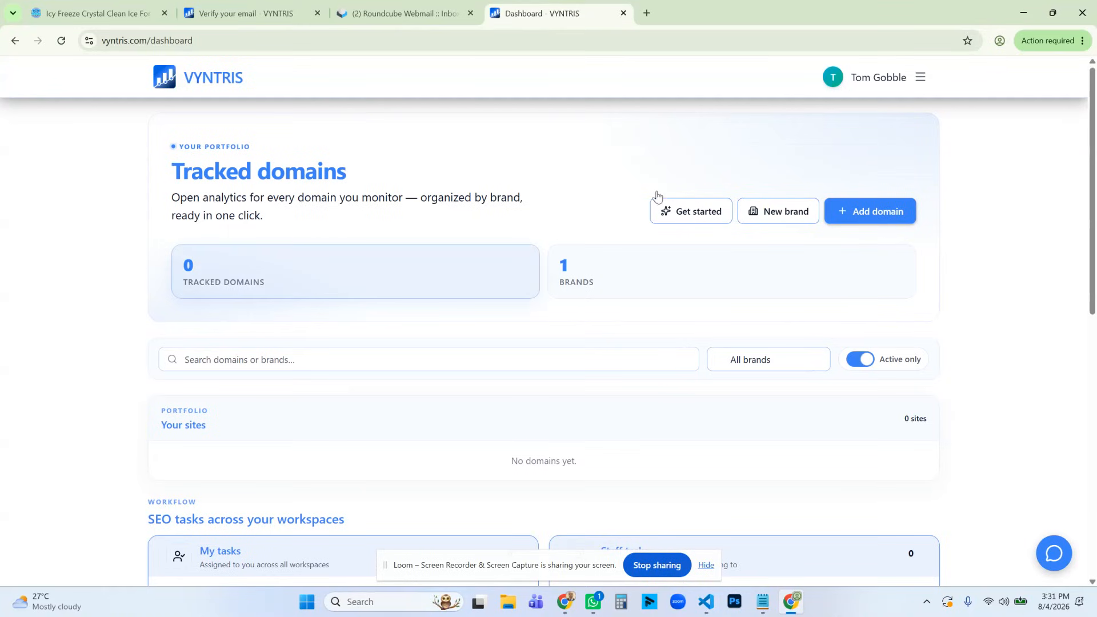
{"action": "scroll", "coordinate": [656, 196], "scroll_direction": "down", "scroll_amount": 2}
{"action": "scroll", "coordinate": [625, 167], "scroll_direction": "up", "scroll_amount": 1}
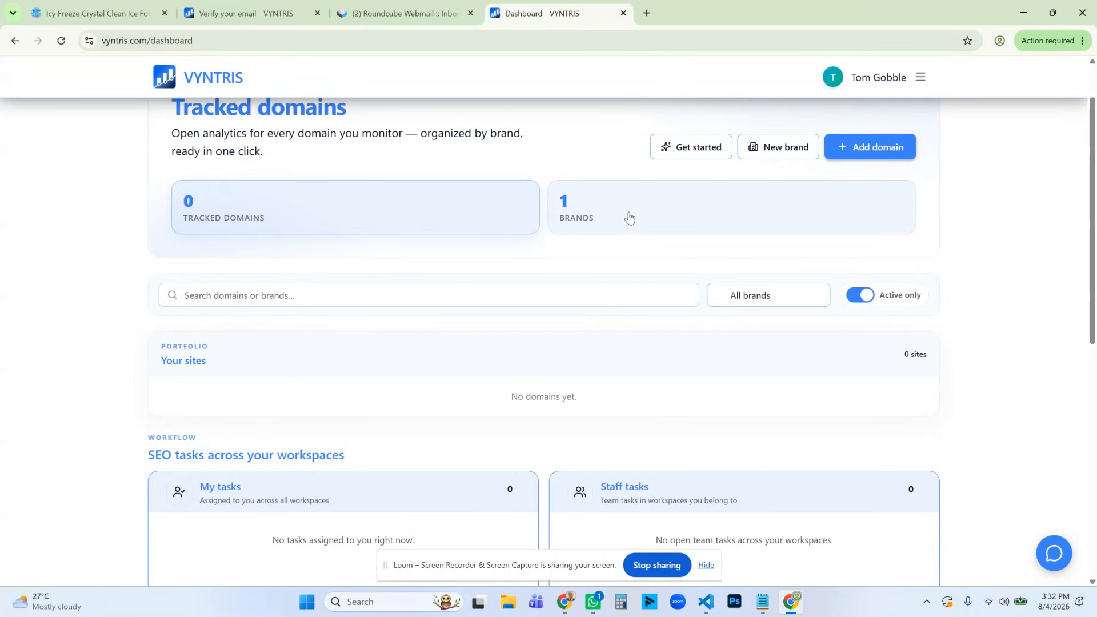
{"action": "scroll", "coordinate": [629, 214], "scroll_direction": "up", "scroll_amount": 1}
{"action": "scroll", "coordinate": [629, 212], "scroll_direction": "down", "scroll_amount": 2}
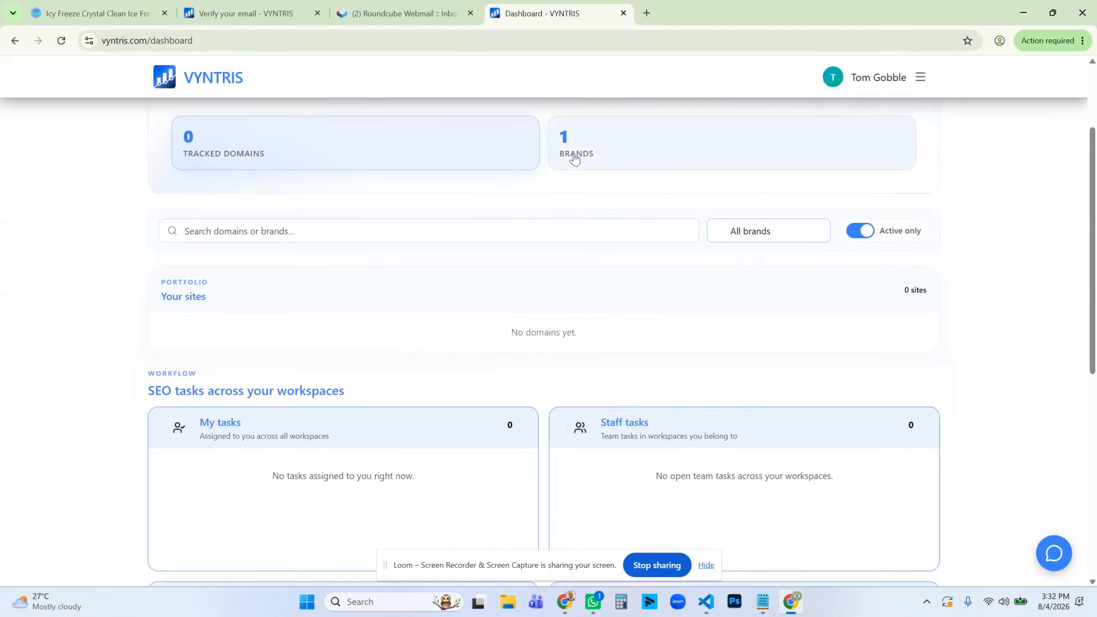
{"action": "scroll", "coordinate": [645, 157], "scroll_direction": "up", "scroll_amount": 2}
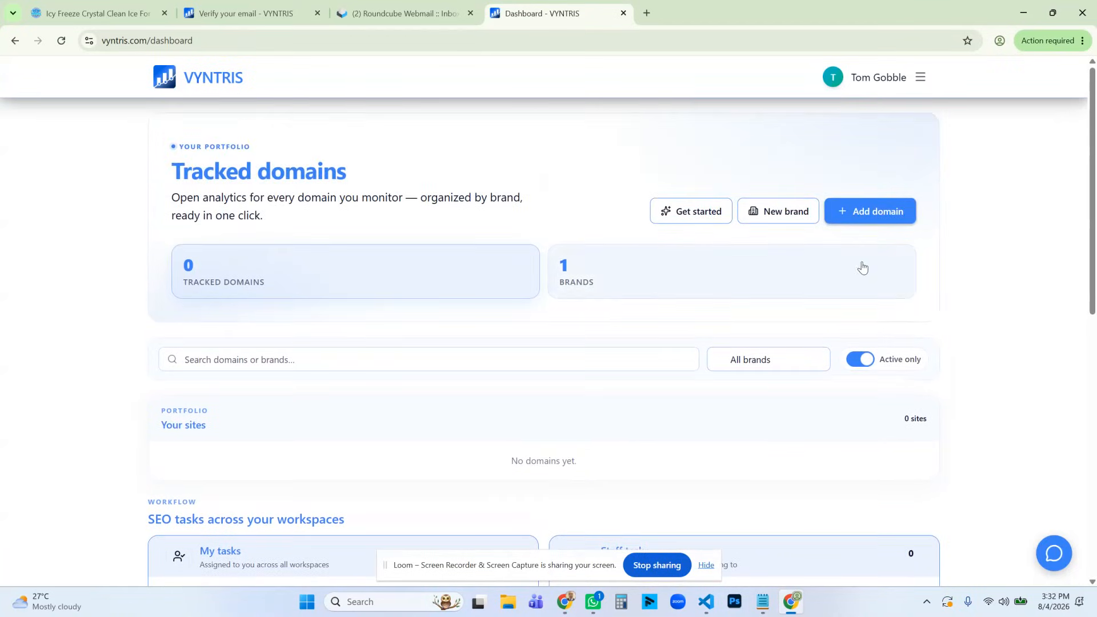
- Start a new domain workspace assigned to the account's brand
{"action": "left_click", "coordinate": [871, 214]}
{"action": "left_click", "coordinate": [534, 324]}
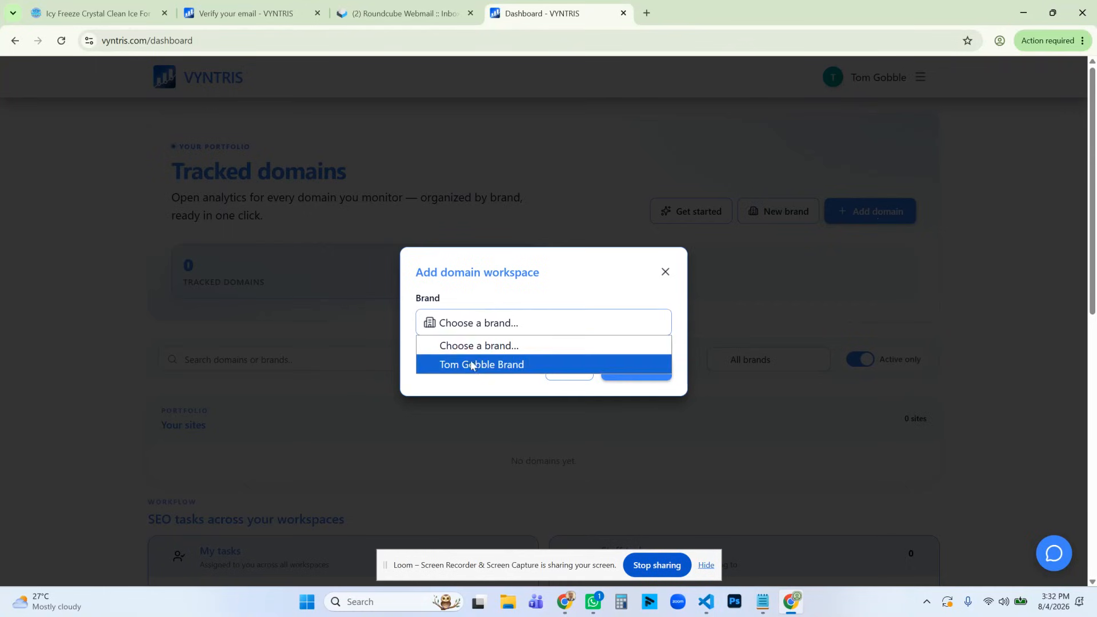
{"action": "left_click", "coordinate": [465, 364]}
{"action": "left_click", "coordinate": [653, 378]}
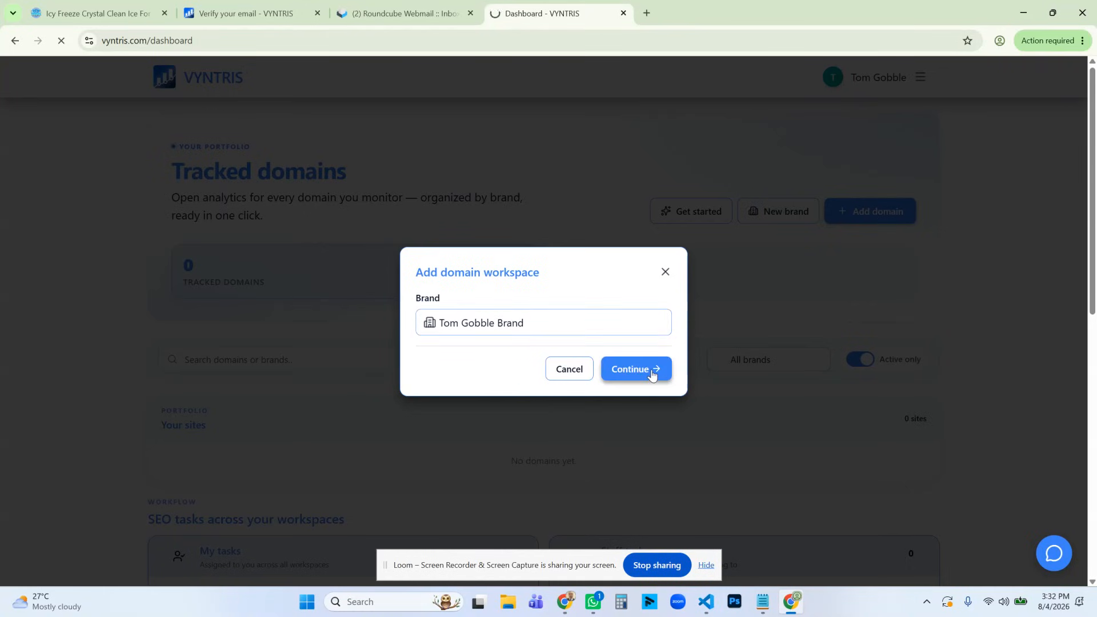
- Enter business name Icy Freeze Cebu and website URL icyfreezeph.com copied from the Icy Freeze site
{"action": "scroll", "coordinate": [391, 360], "scroll_direction": "down", "scroll_amount": 2}
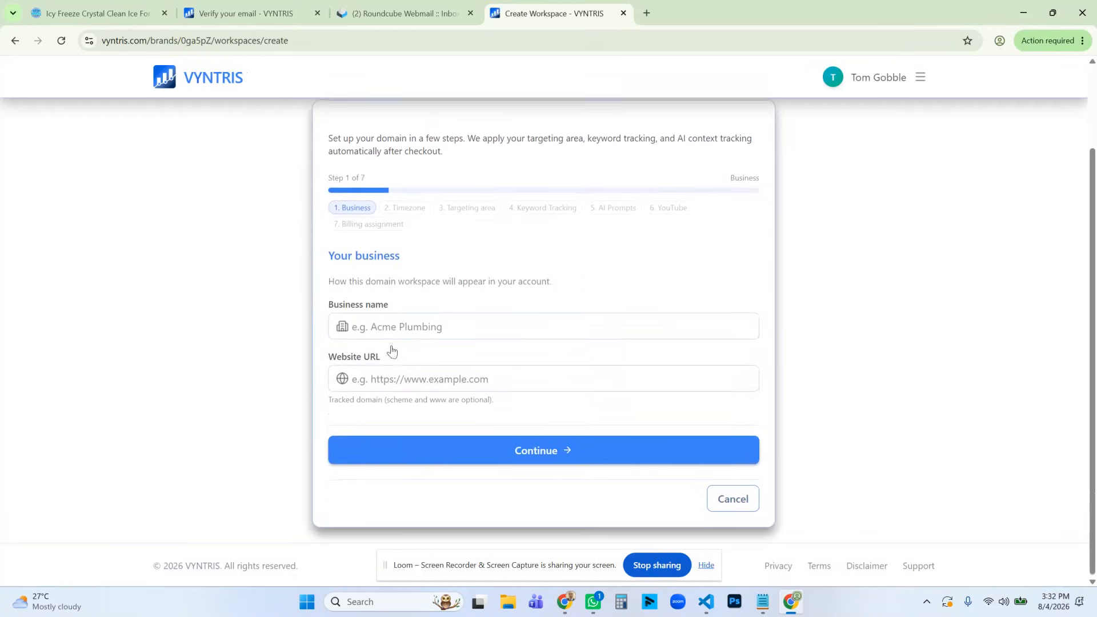
{"action": "left_click", "coordinate": [419, 322]}
{"action": "left_click", "coordinate": [429, 360]}
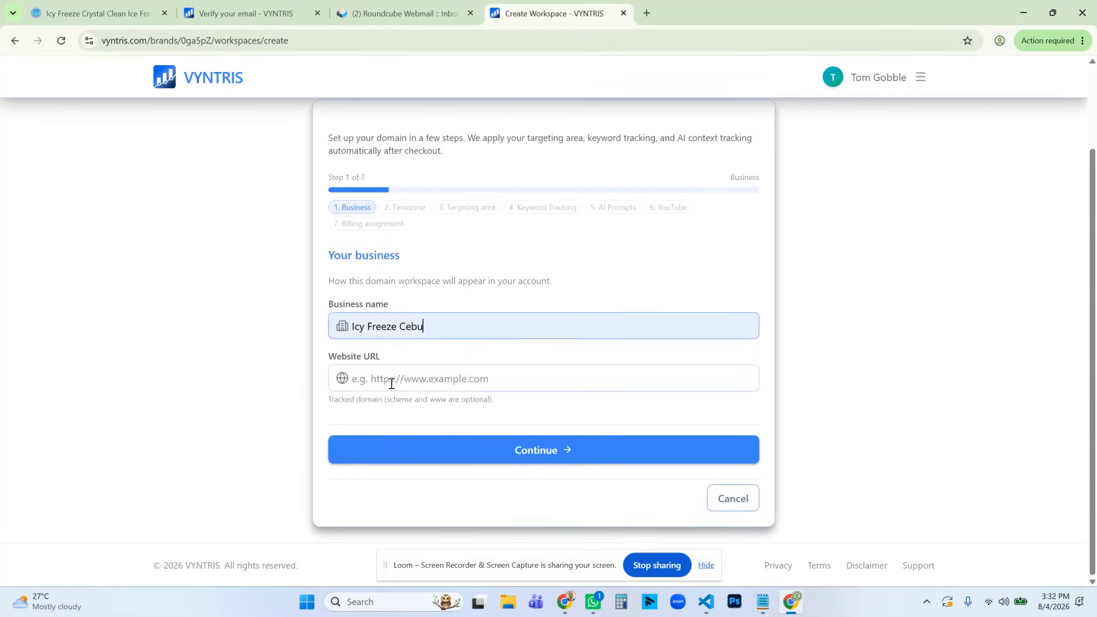
{"action": "left_click", "coordinate": [72, 20]}
{"action": "triple_click", "coordinate": [180, 42]}
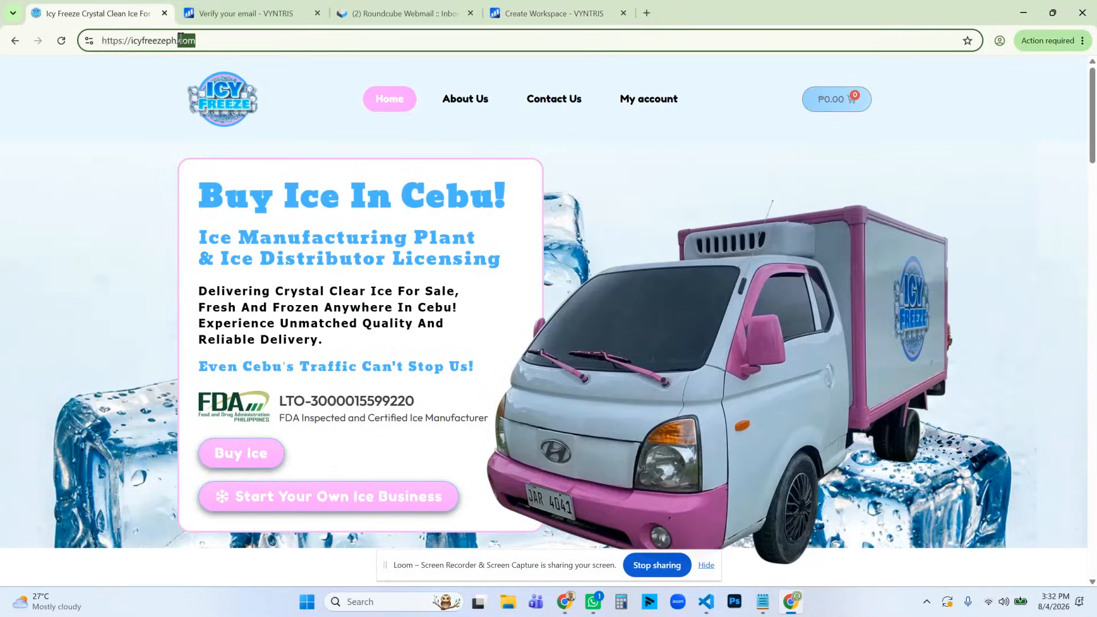
{"action": "key", "text": "ctrl+c"}
{"action": "left_click", "coordinate": [547, 14]}
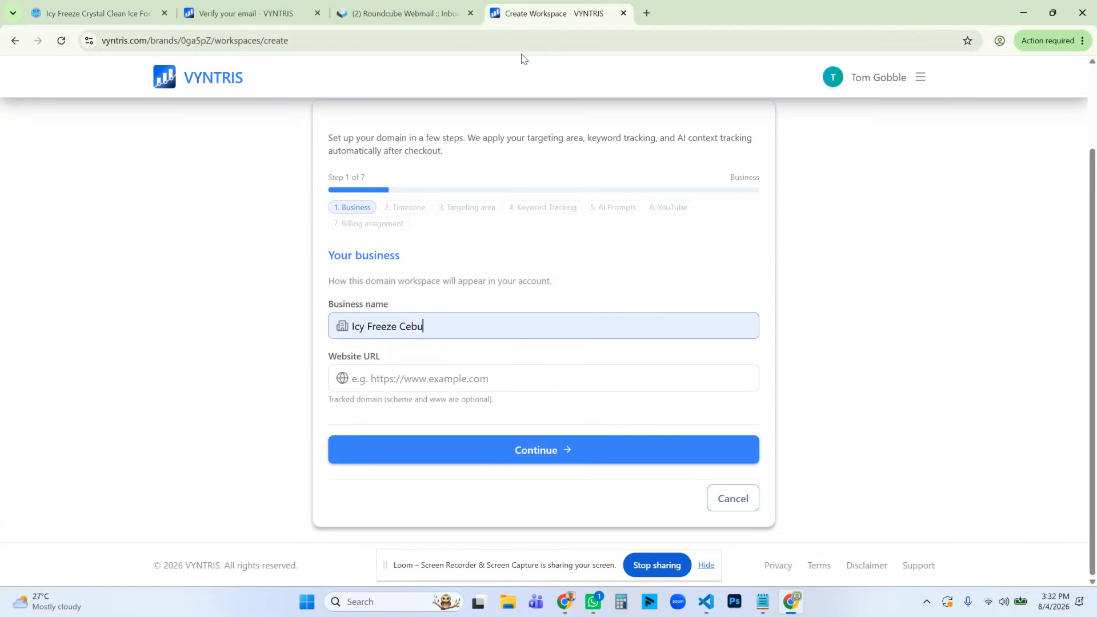
{"action": "left_click", "coordinate": [394, 379]}
{"action": "key", "text": "ctrl+v"}
{"action": "left_click", "coordinate": [529, 451]}
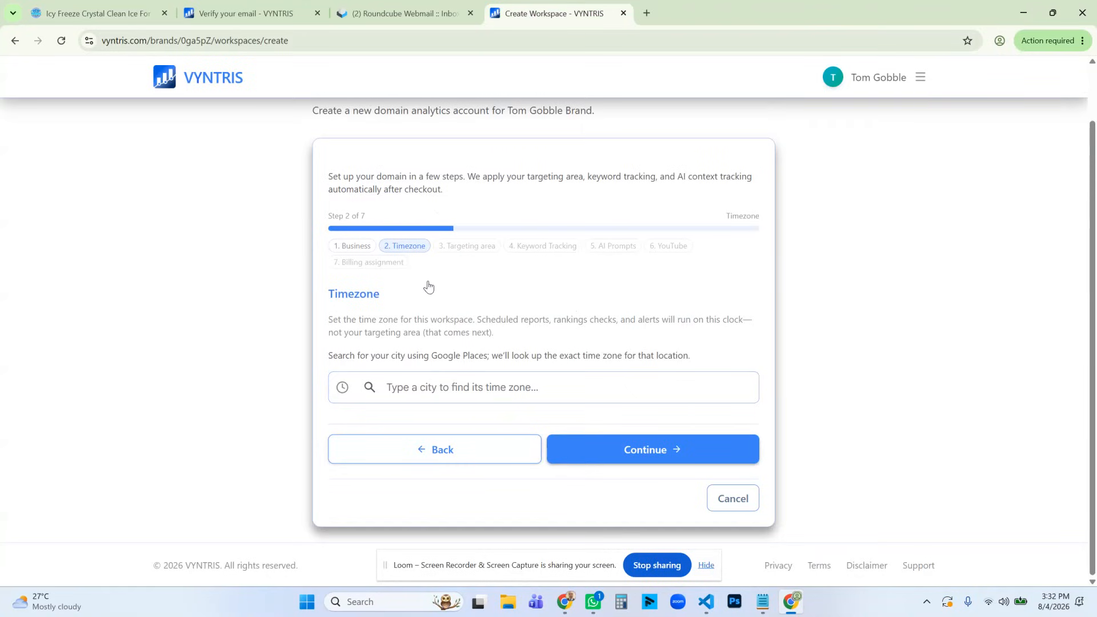
- Search 'cebu' and set the time zone to Cebu City, Cebu, Philippines (Asia/Manila)
{"action": "left_click", "coordinate": [428, 387]}
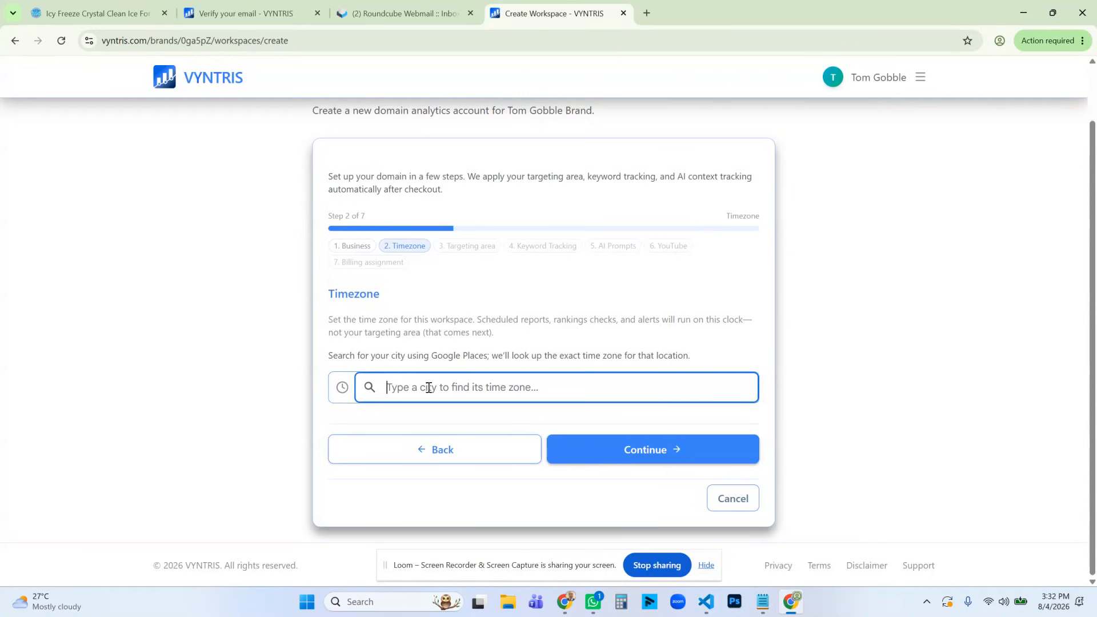
{"action": "type", "text": "cebu"}
{"action": "left_click", "coordinate": [409, 429]}
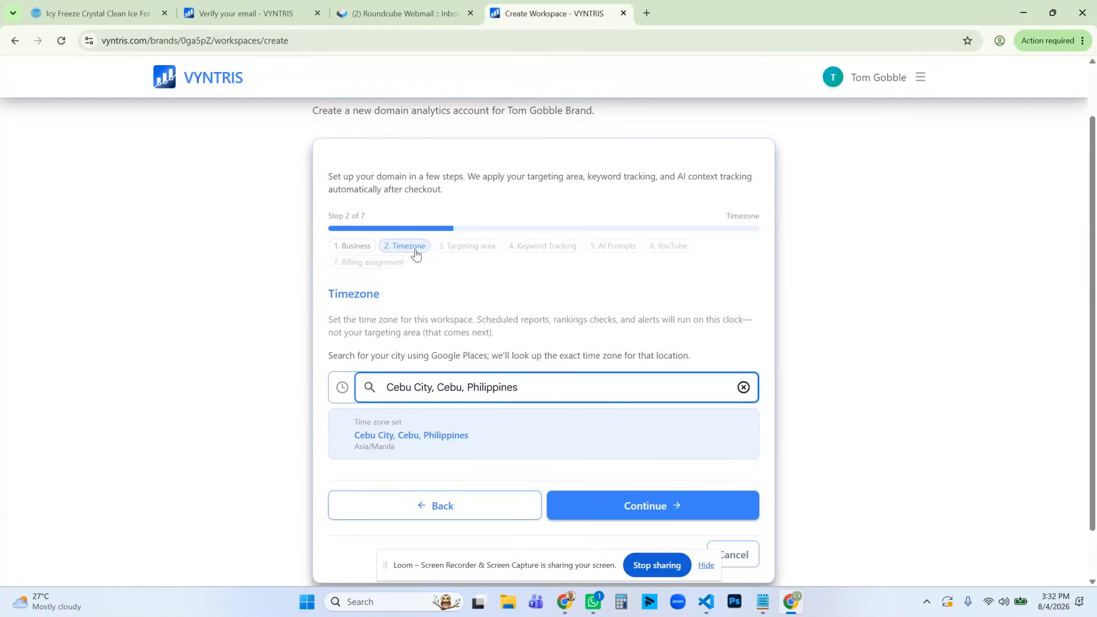
{"action": "left_click", "coordinate": [663, 507]}
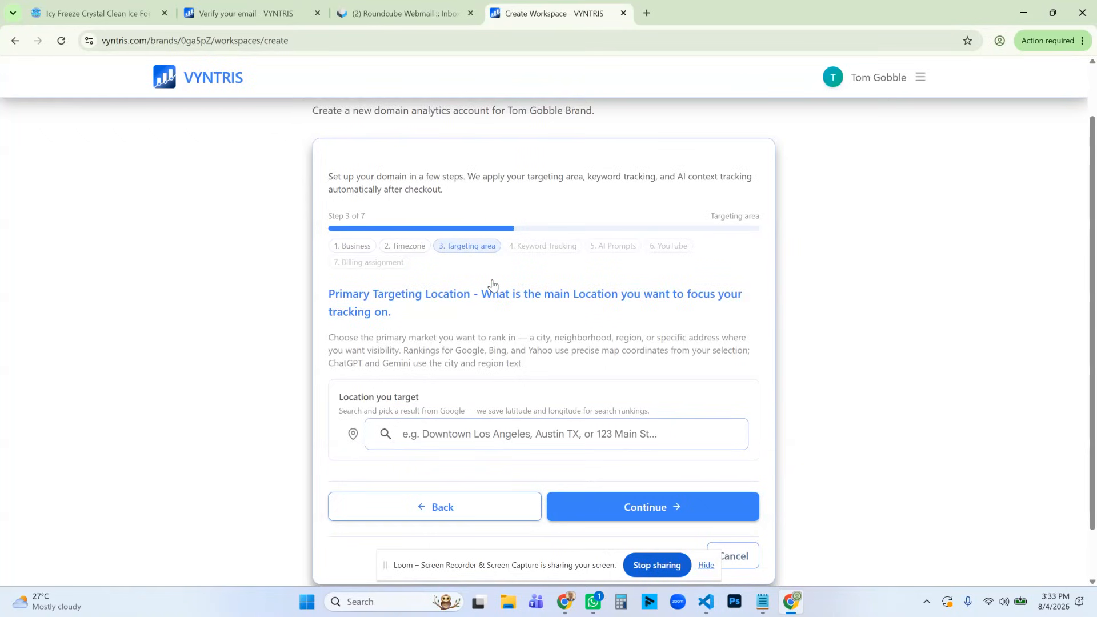
- Search 'cebu' and pick Cebu City, Cebu, Philippines as the main targeting area
{"action": "left_click", "coordinate": [458, 433]}
{"action": "type", "text": "cebu"}
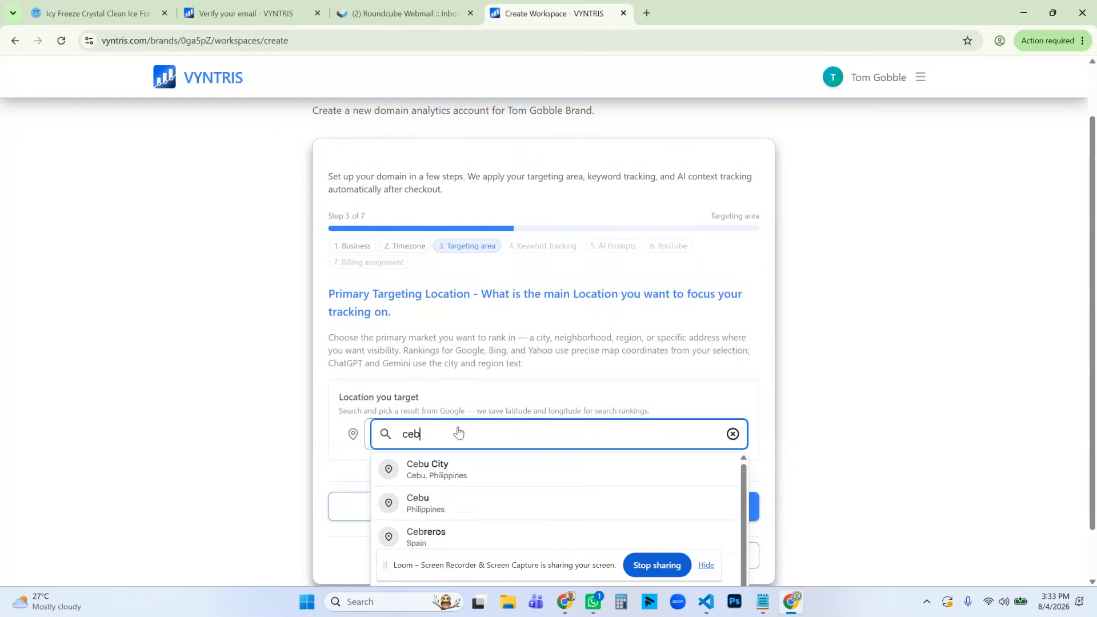
{"action": "left_click", "coordinate": [437, 476]}
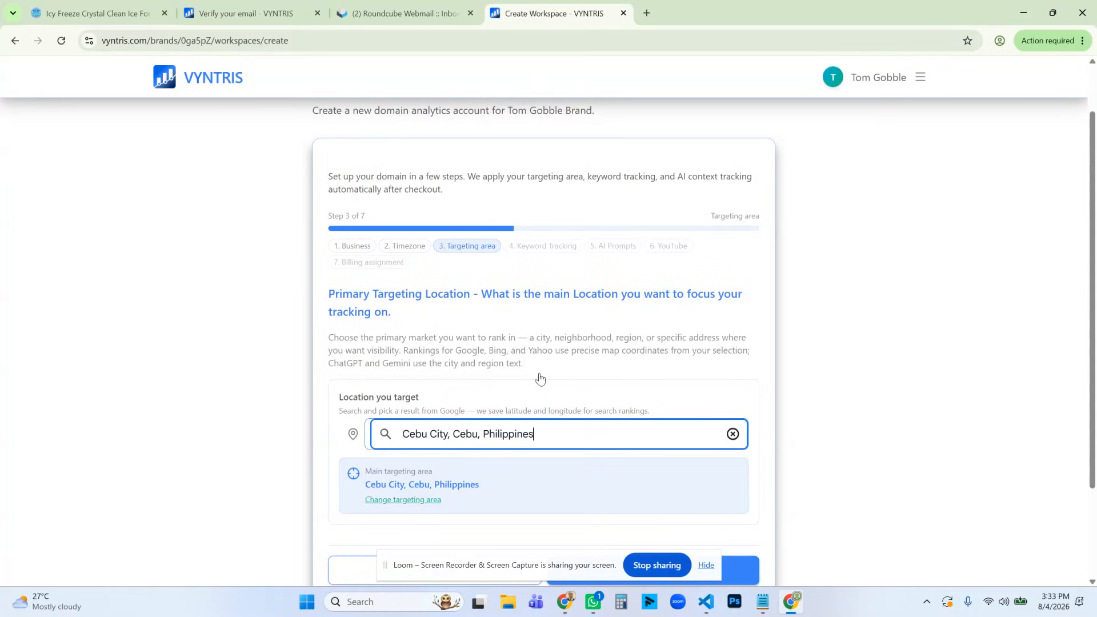
{"action": "scroll", "coordinate": [541, 379], "scroll_direction": "down", "scroll_amount": 2}
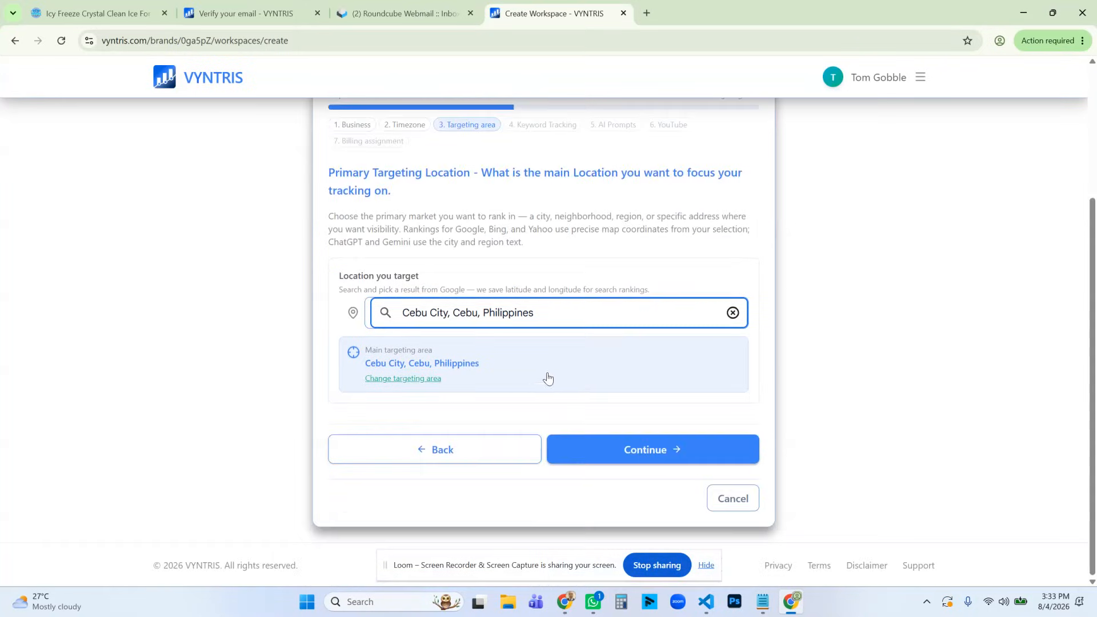
{"action": "left_click", "coordinate": [632, 450]}
- Add the keyword 'Ice' to the tracking list, leaving 1 of 1 selected
{"action": "scroll", "coordinate": [598, 300], "scroll_direction": "up", "scroll_amount": 1}
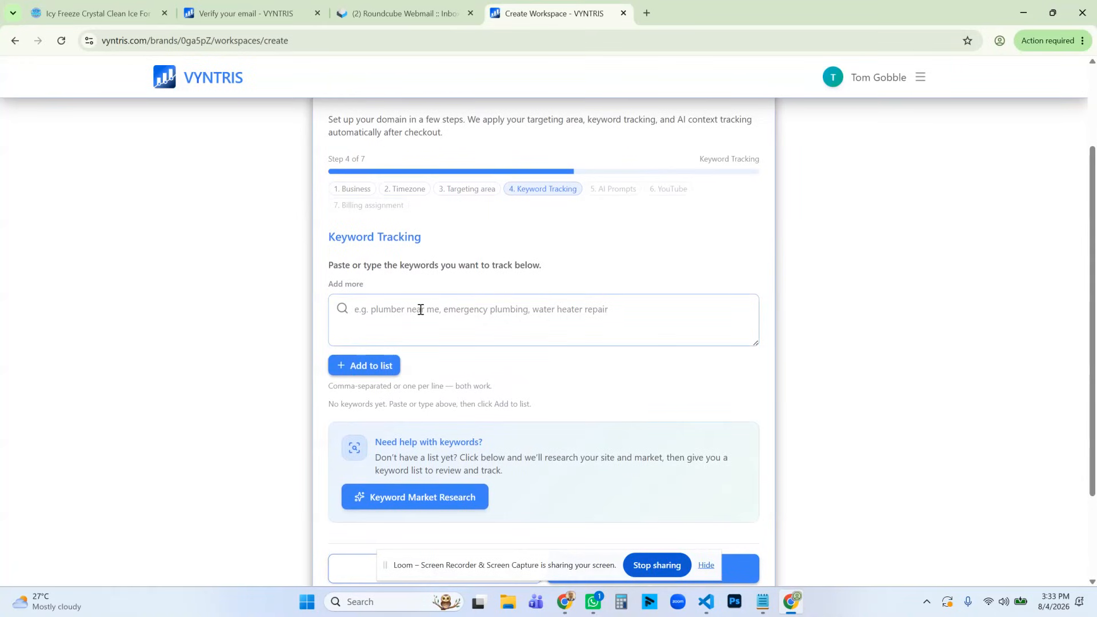
{"action": "type", "text": "Ice"}
{"action": "left_click", "coordinate": [396, 367]}
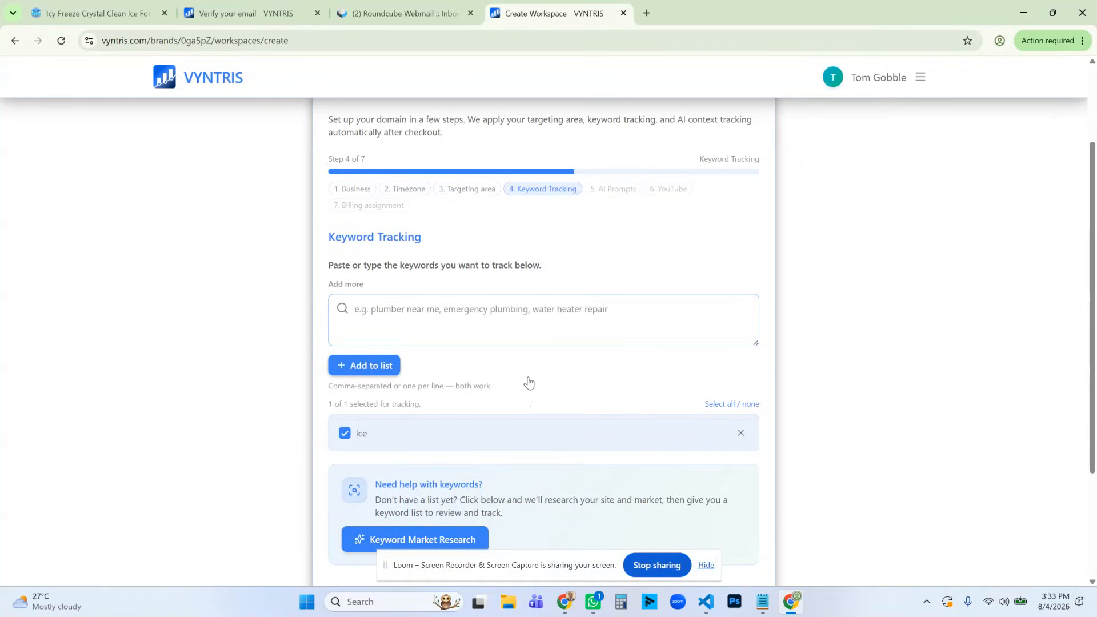
{"action": "scroll", "coordinate": [508, 409], "scroll_direction": "down", "scroll_amount": 2}
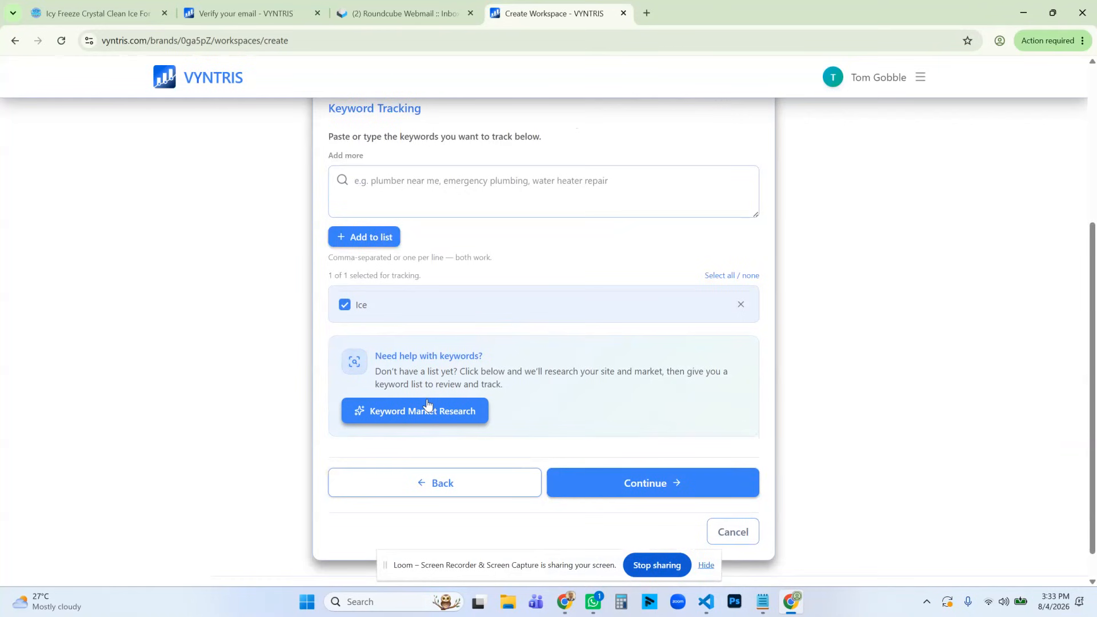
- Open Keyword Market Research and review the icyfreezeph.com form for Cebu City, Cebu, Philippines
{"action": "left_click", "coordinate": [415, 411]}
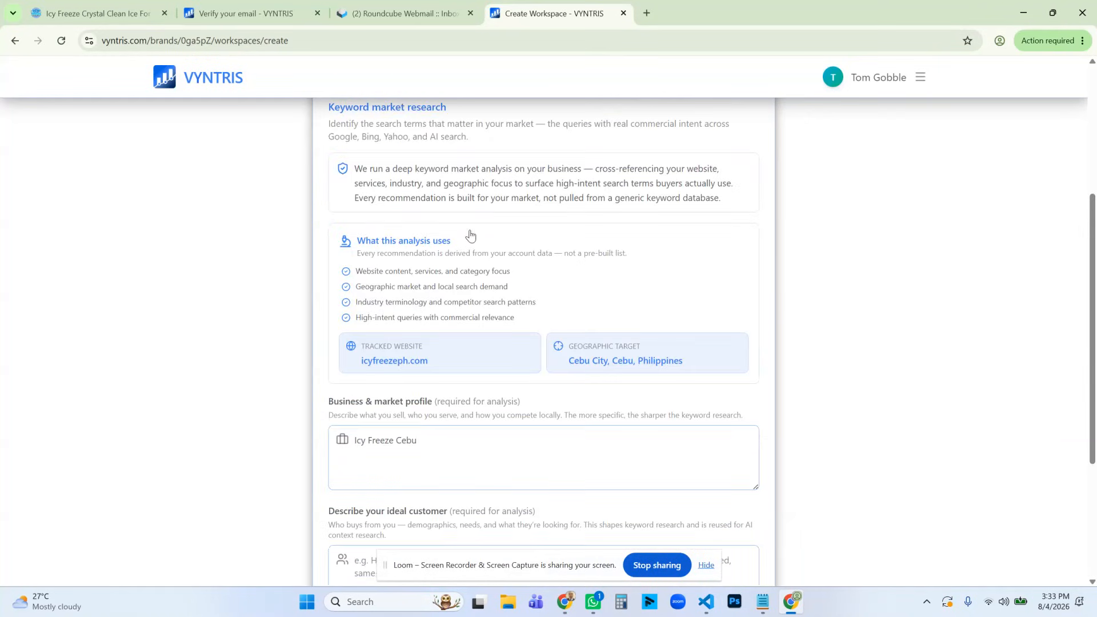
{"action": "scroll", "coordinate": [468, 235], "scroll_direction": "up", "scroll_amount": 1}
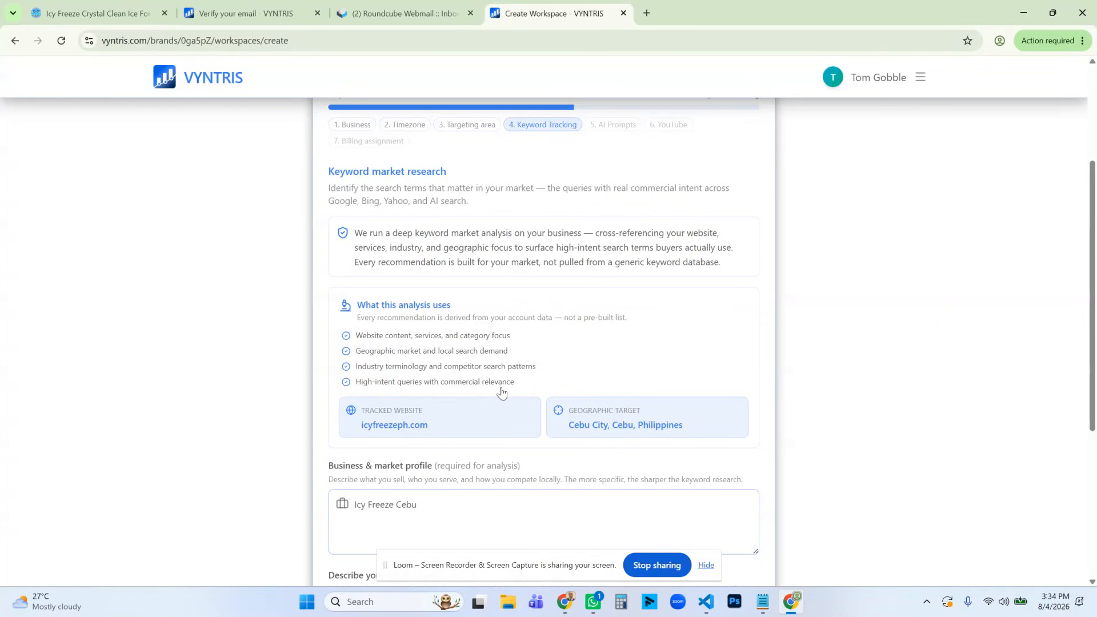
{"action": "scroll", "coordinate": [501, 391], "scroll_direction": "down", "scroll_amount": 3}
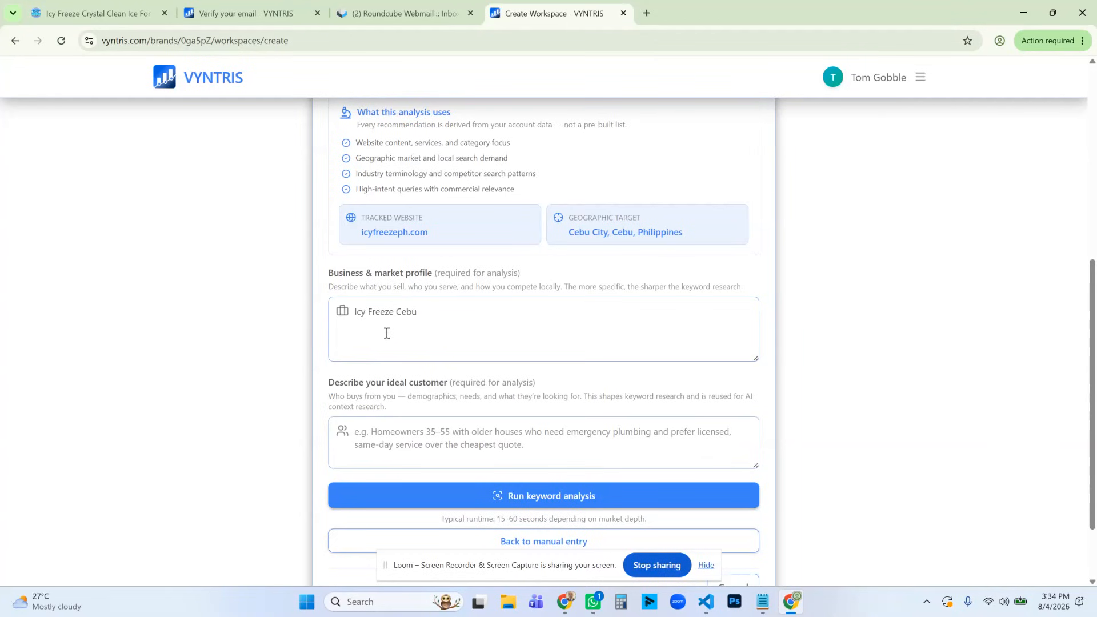
- Copy the Wholesale Ice Supply, Retail Ice Sales and Micro-Distributor Franchise card text from the Icy Freeze site
{"action": "key", "text": "ctrl+1"}
{"action": "scroll", "coordinate": [359, 211], "scroll_direction": "down", "scroll_amount": 5}
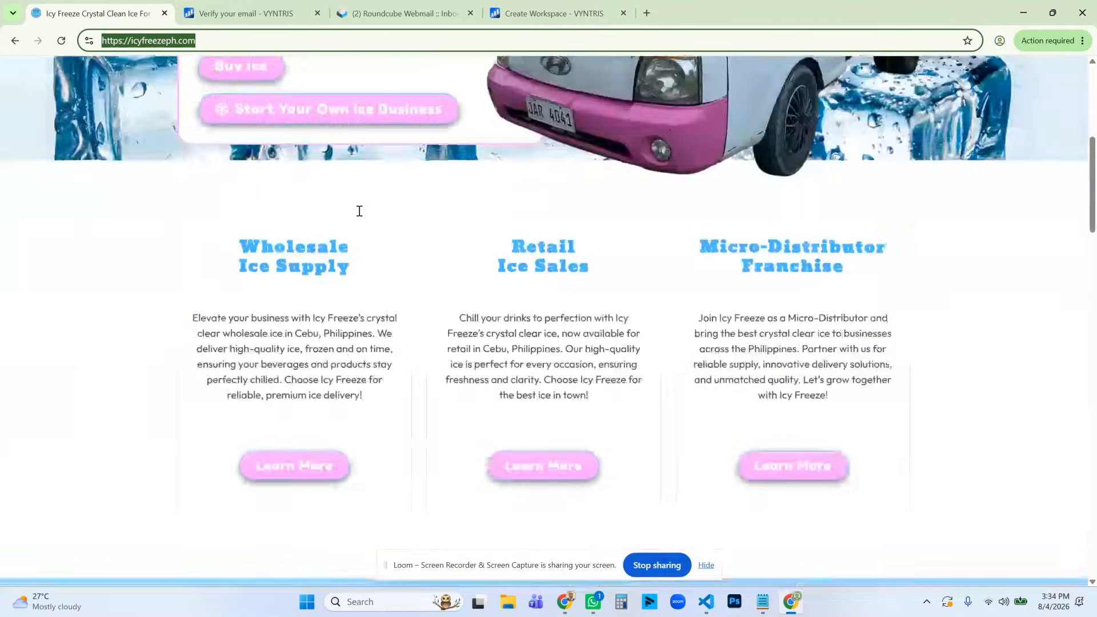
{"action": "scroll", "coordinate": [359, 211], "scroll_direction": "down", "scroll_amount": 1}
{"action": "left_click_drag", "start_coordinate": [221, 183], "coordinate": [897, 337]}
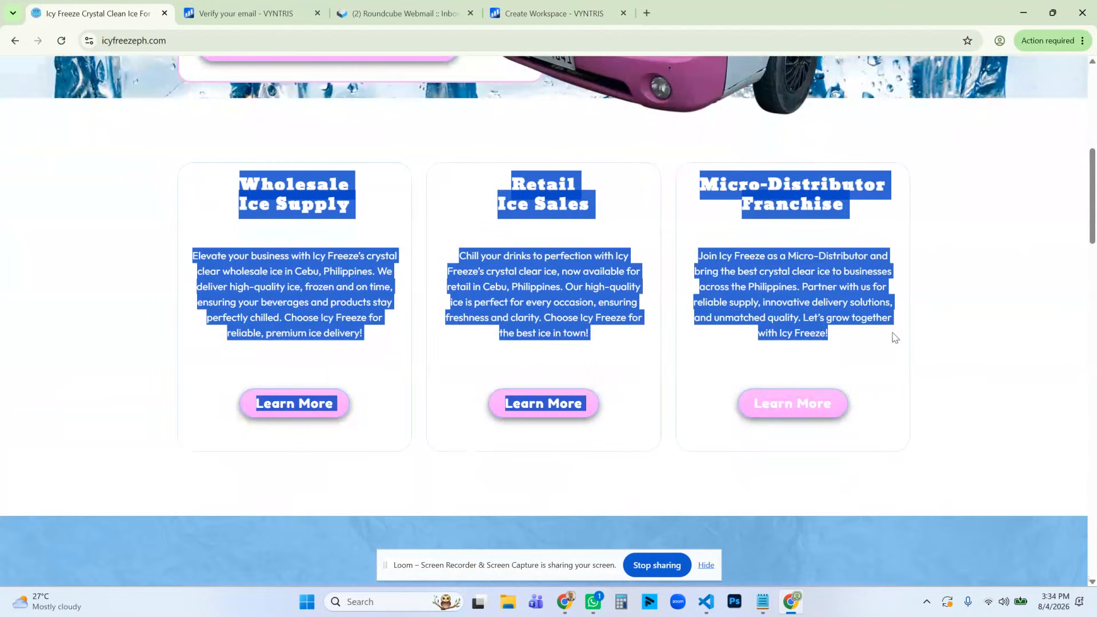
{"action": "right_click", "coordinate": [821, 333]}
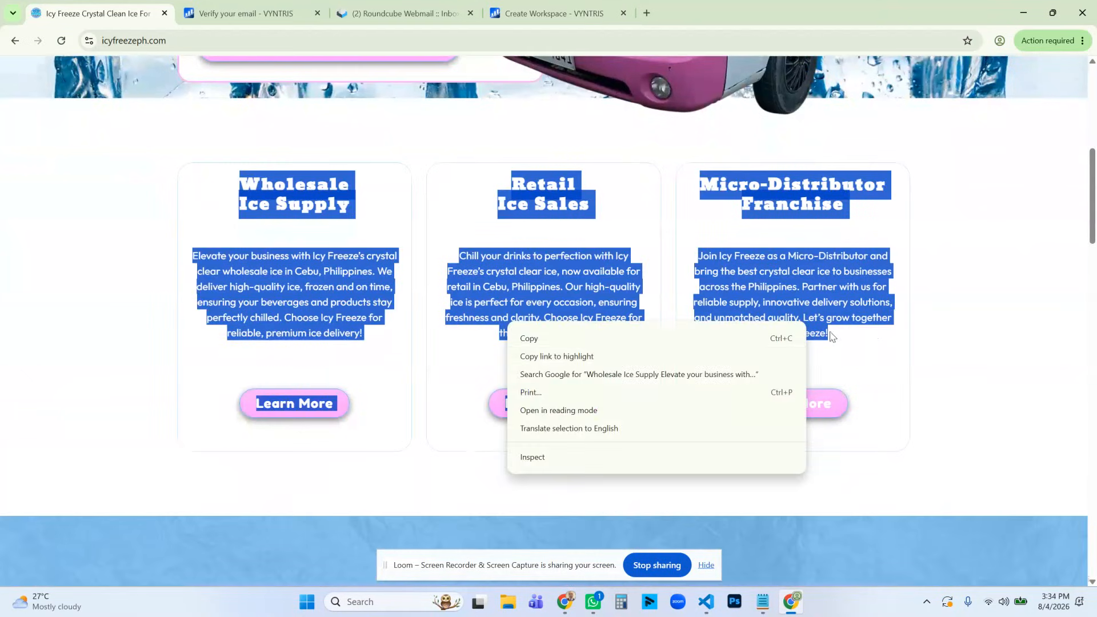
{"action": "left_click", "coordinate": [601, 342]}
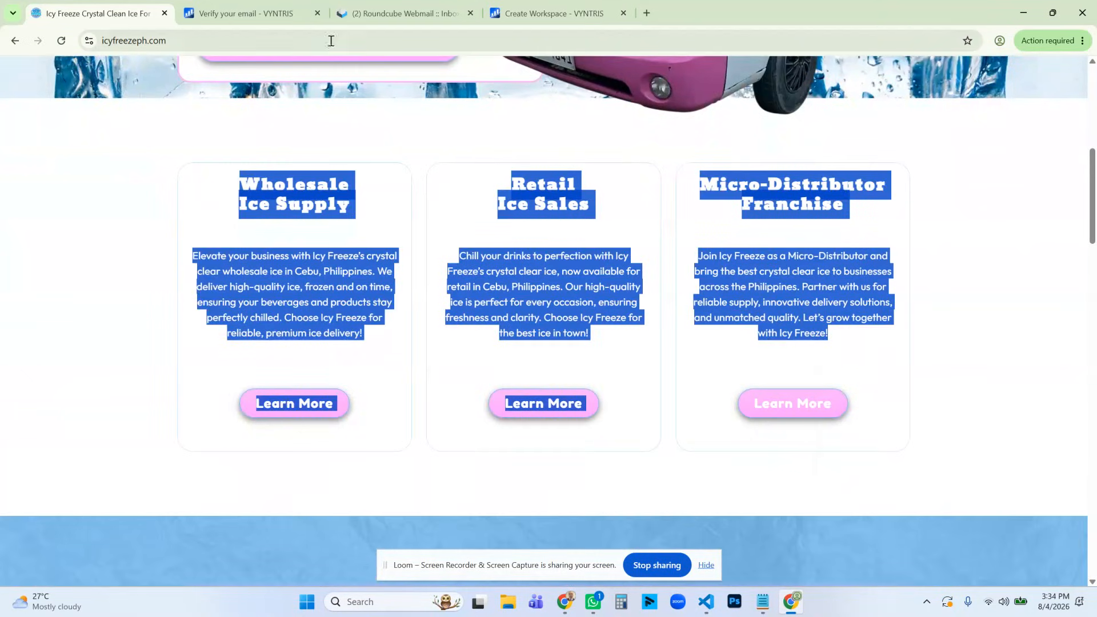
{"action": "left_click", "coordinate": [536, 20]}
{"action": "triple_click", "coordinate": [440, 301]}
- Paste the three Icy Freeze service descriptions into the profile, delete both Learn More lines, and enlarge the box
{"action": "key", "text": "ctrl+v"}
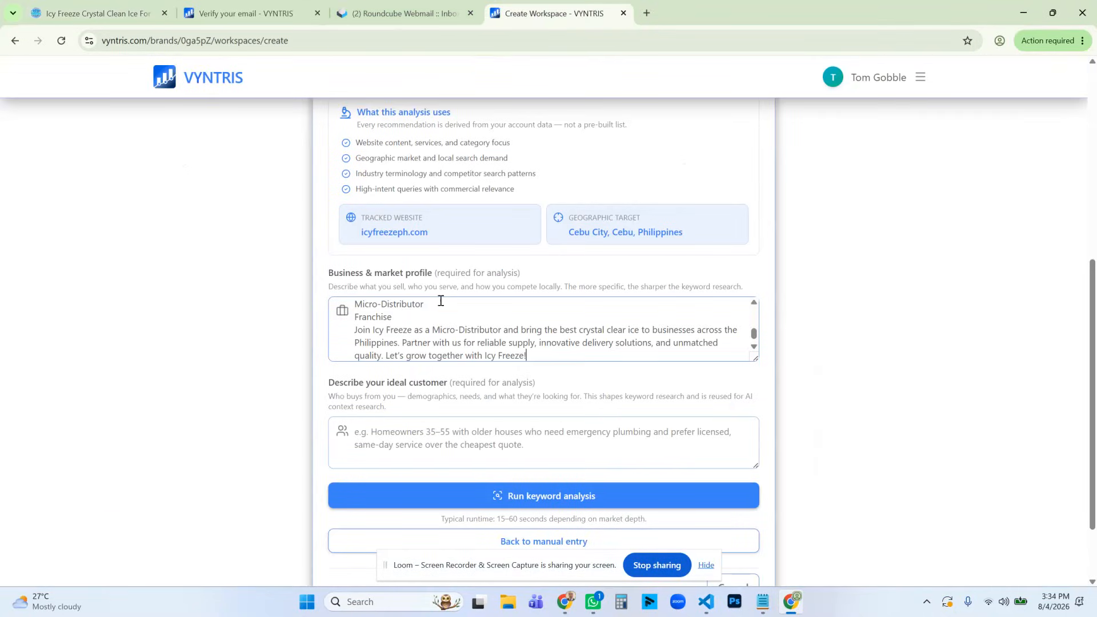
{"action": "scroll", "coordinate": [417, 314], "scroll_direction": "up", "scroll_amount": 5}
{"action": "left_click_drag", "start_coordinate": [413, 330], "coordinate": [346, 328]}
{"action": "key", "text": "BackSpace"}
{"action": "key", "text": "BackSpace"}
{"action": "key", "text": "BackSpace"}
{"action": "scroll", "coordinate": [433, 336], "scroll_direction": "down", "scroll_amount": 2}
{"action": "scroll", "coordinate": [433, 336], "scroll_direction": "up", "scroll_amount": 1}
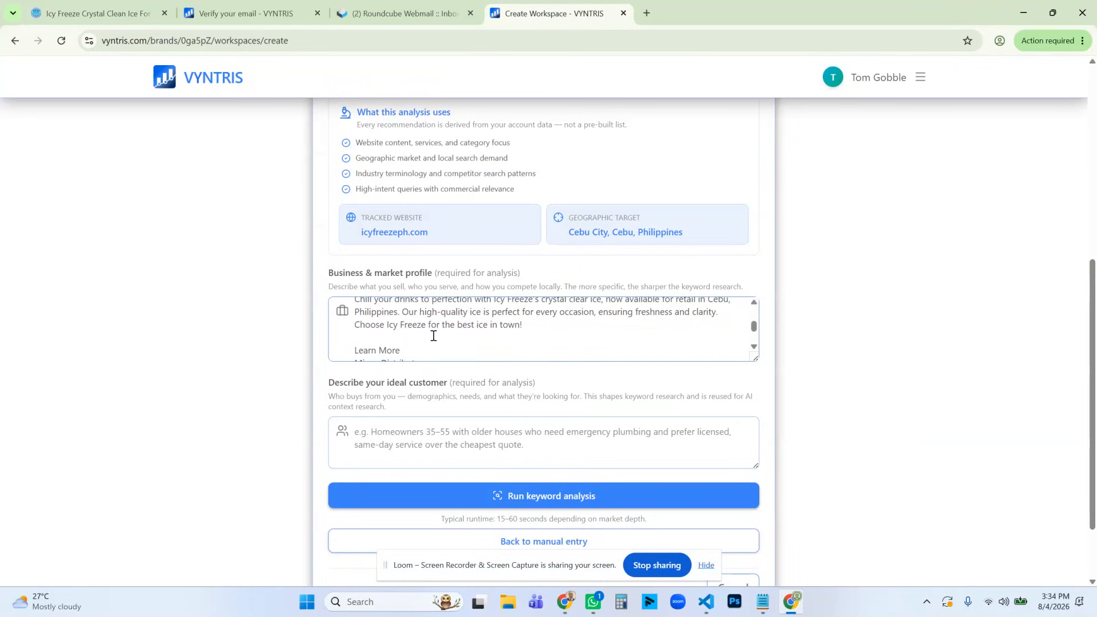
{"action": "left_click_drag", "start_coordinate": [417, 345], "coordinate": [338, 348]}
{"action": "key", "text": "BackSpace"}
{"action": "key", "text": "BackSpace"}
{"action": "key", "text": "BackSpace"}
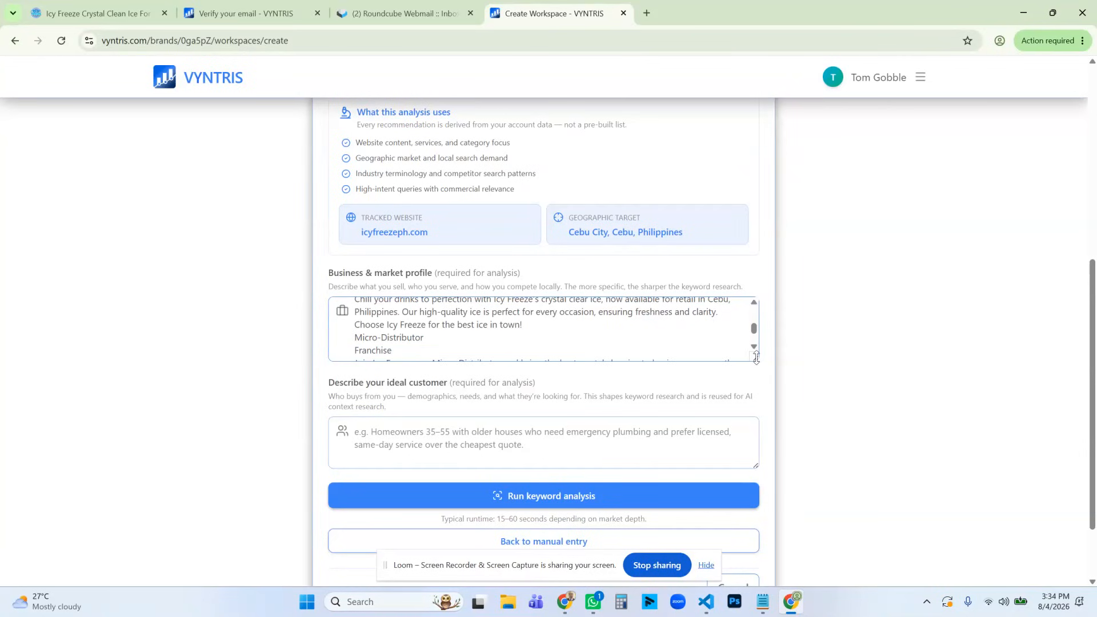
{"action": "left_click_drag", "start_coordinate": [756, 358], "coordinate": [756, 428]}
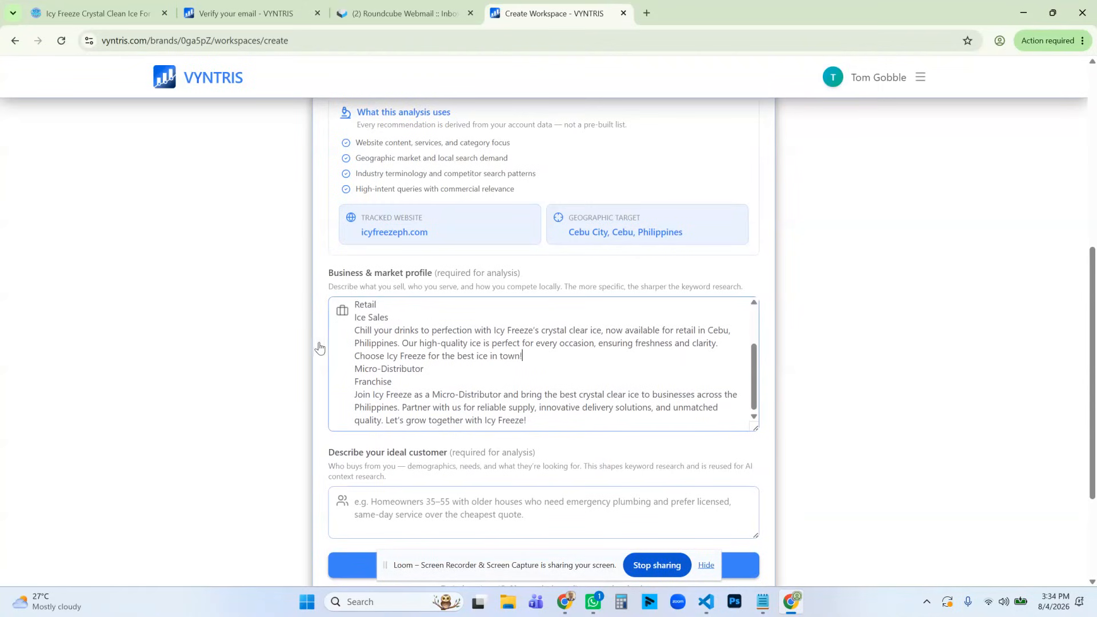
{"action": "scroll", "coordinate": [319, 348], "scroll_direction": "down", "scroll_amount": 3}
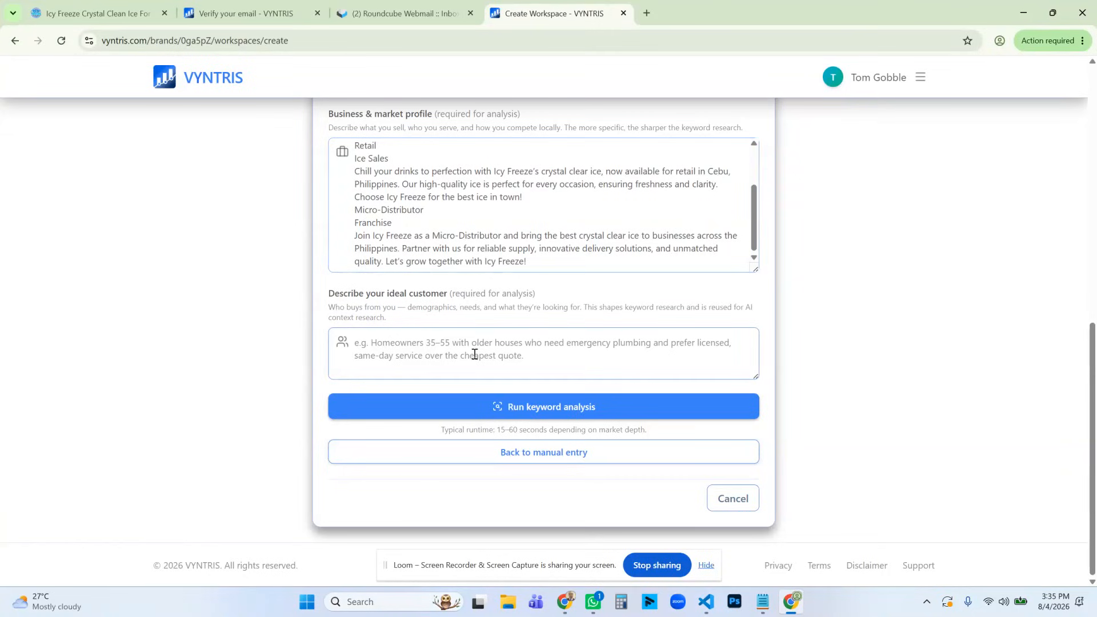
- Enter the ideal customer as bar, club and restaurant owners needing ice daily, correcting 'restaurants' and 'business'
{"action": "type", "text": "businesss"}
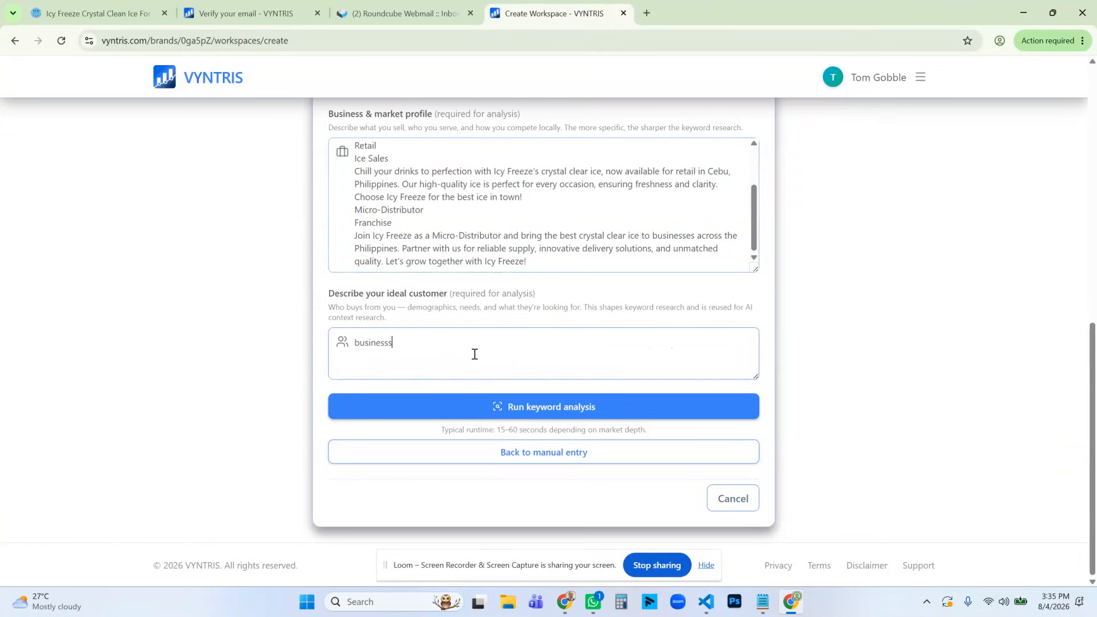
{"action": "type", "text": " owners who own bras"}
{"action": "key", "text": "BackSpace"}
{"action": "key", "text": "BackSpace"}
{"action": "key", "text": "BackSpace"}
{"action": "type", "text": "bard"}
{"action": "type", "text": ", clubs and rest"}
{"action": "type", "text": "aratunts th"}
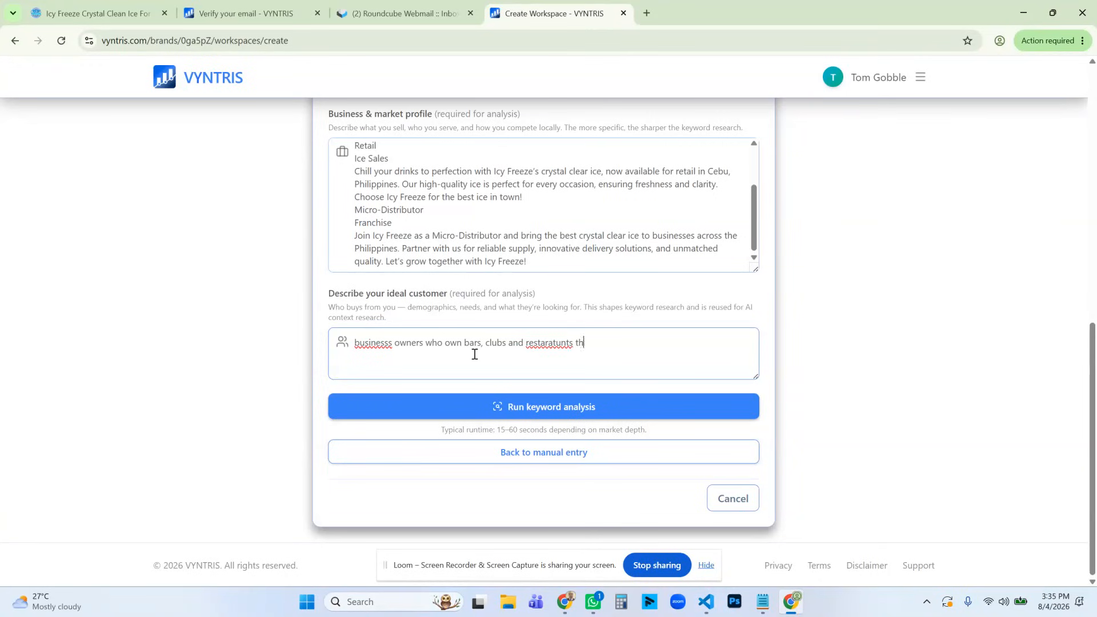
{"action": "type", "text": "at need to buy ice daily."}
{"action": "right_click", "coordinate": [551, 343]}
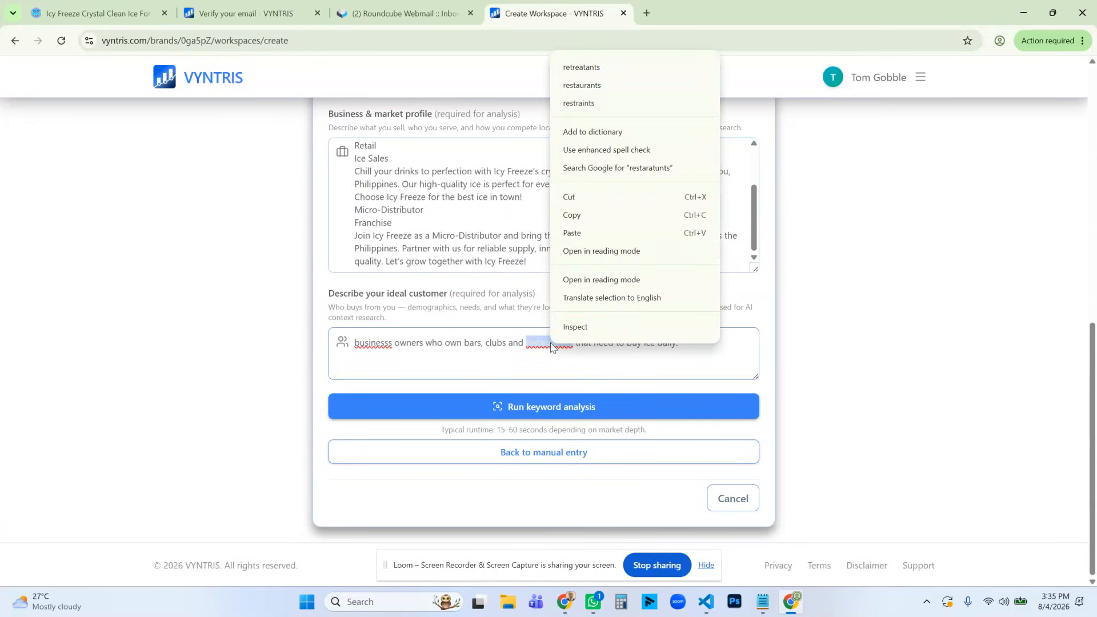
{"action": "left_click", "coordinate": [642, 84]}
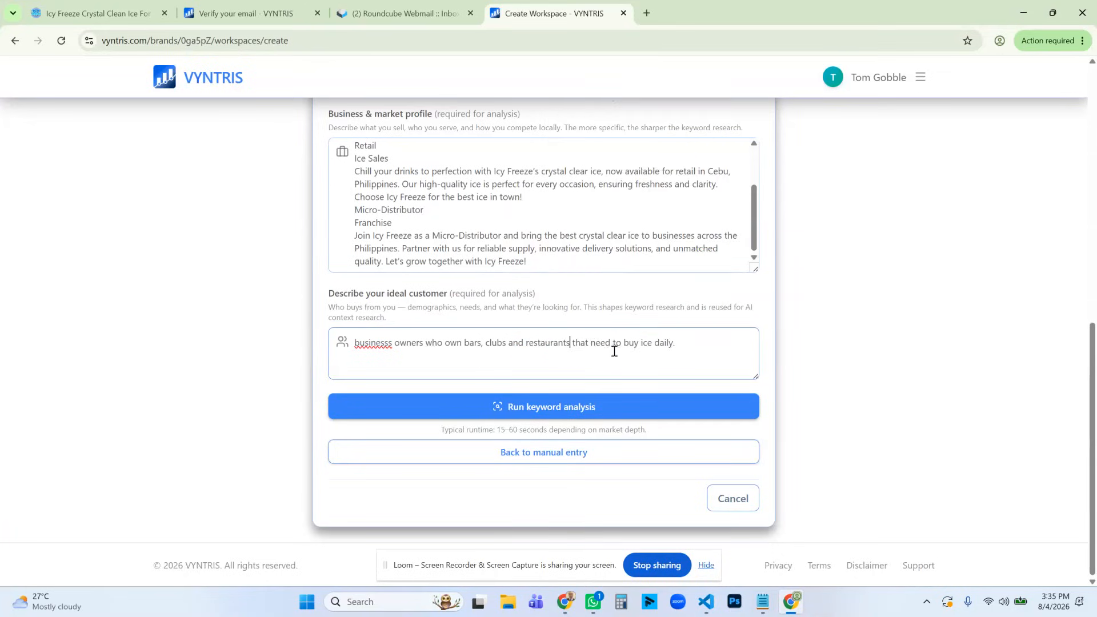
{"action": "right_click", "coordinate": [388, 345]}
{"action": "left_click", "coordinate": [400, 67]}
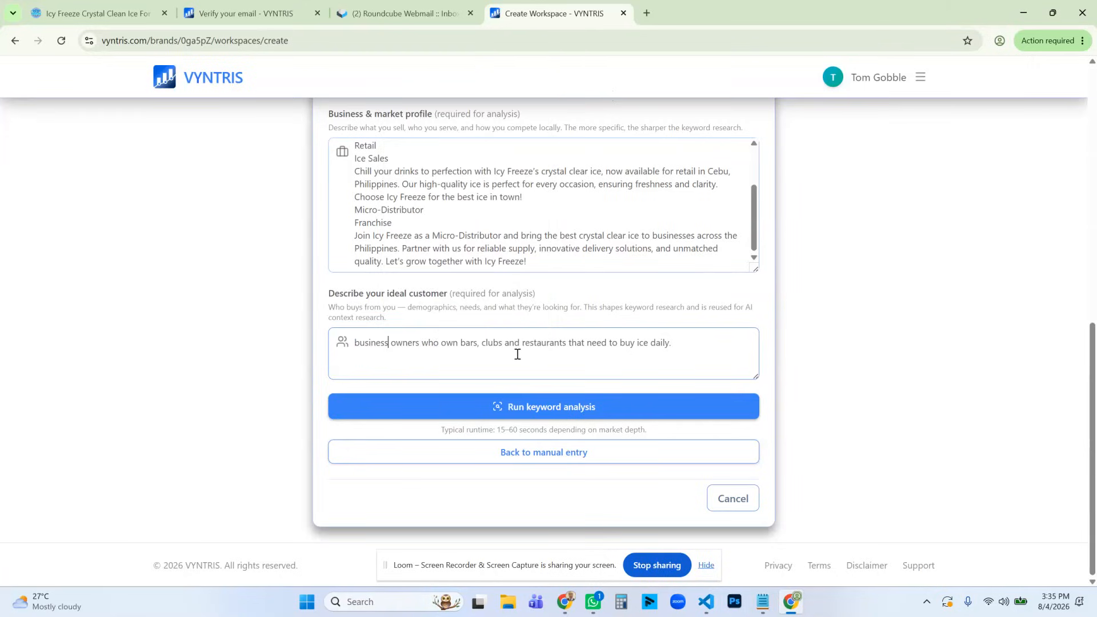
- Run the keyword market analysis and review the 20 suggested keywords, such as wholesale ice supply
{"action": "left_click", "coordinate": [529, 416]}
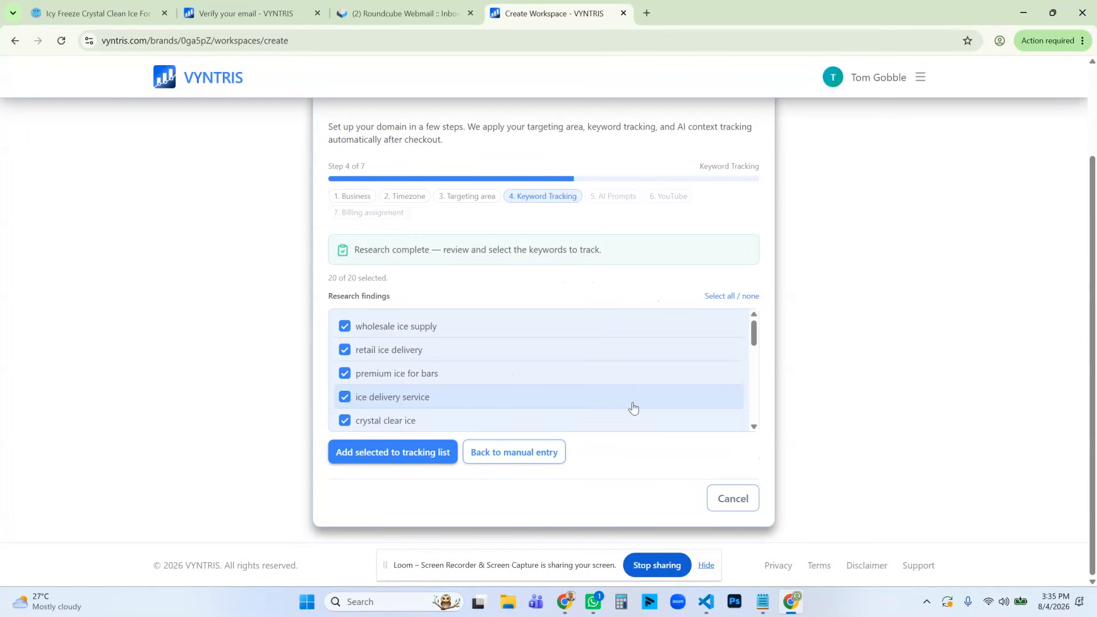
{"action": "scroll", "coordinate": [538, 361], "scroll_direction": "down", "scroll_amount": 5}
{"action": "scroll", "coordinate": [537, 361], "scroll_direction": "down", "scroll_amount": 3}
{"action": "scroll", "coordinate": [530, 374], "scroll_direction": "up", "scroll_amount": 2}
{"action": "scroll", "coordinate": [524, 378], "scroll_direction": "down", "scroll_amount": 2}
{"action": "scroll", "coordinate": [420, 408], "scroll_direction": "up", "scroll_amount": 3}
{"action": "scroll", "coordinate": [422, 408], "scroll_direction": "up", "scroll_amount": 4}
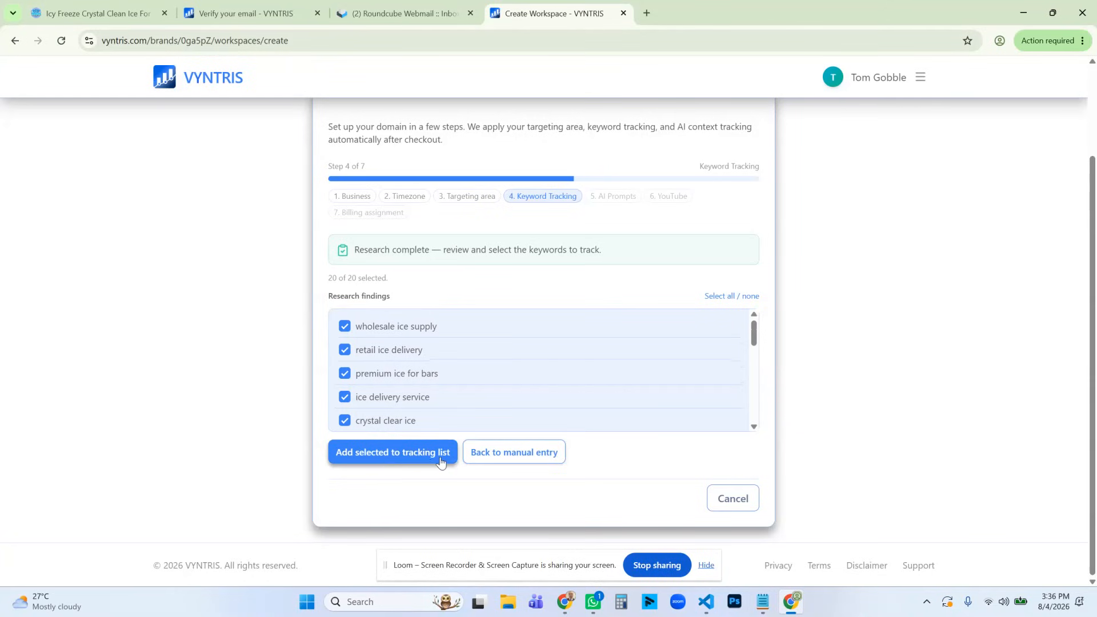
- Add all researched keywords to tracking (21 of 21) and continue to step 5, AI Prompts
{"action": "left_click", "coordinate": [410, 456]}
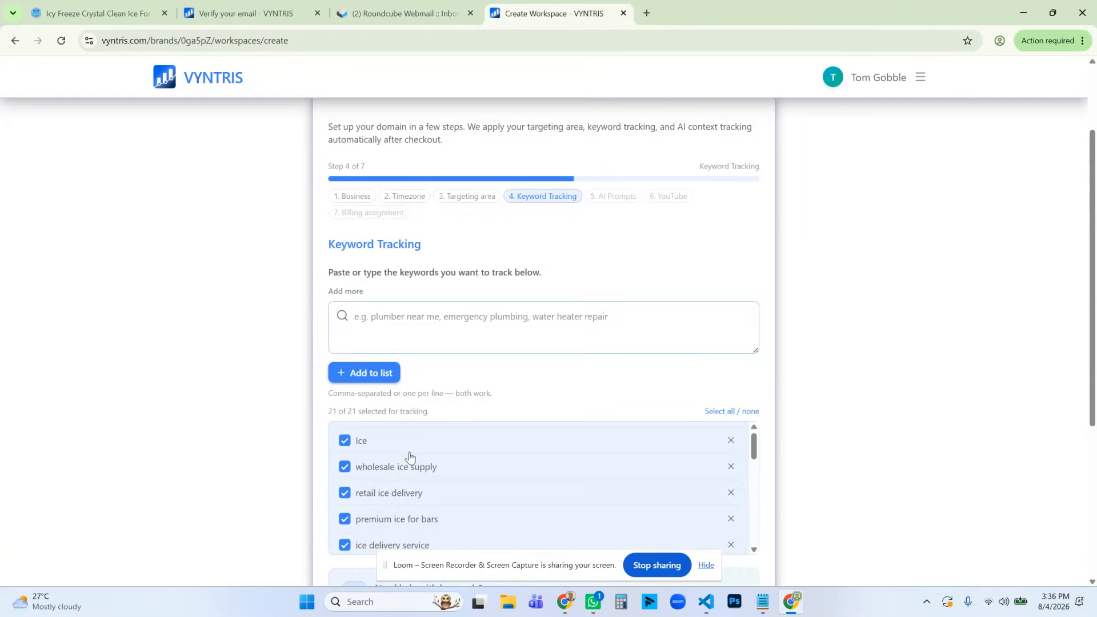
{"action": "scroll", "coordinate": [529, 372], "scroll_direction": "down", "scroll_amount": 3}
{"action": "scroll", "coordinate": [488, 276], "scroll_direction": "down", "scroll_amount": 4}
{"action": "scroll", "coordinate": [489, 278], "scroll_direction": "down", "scroll_amount": 3}
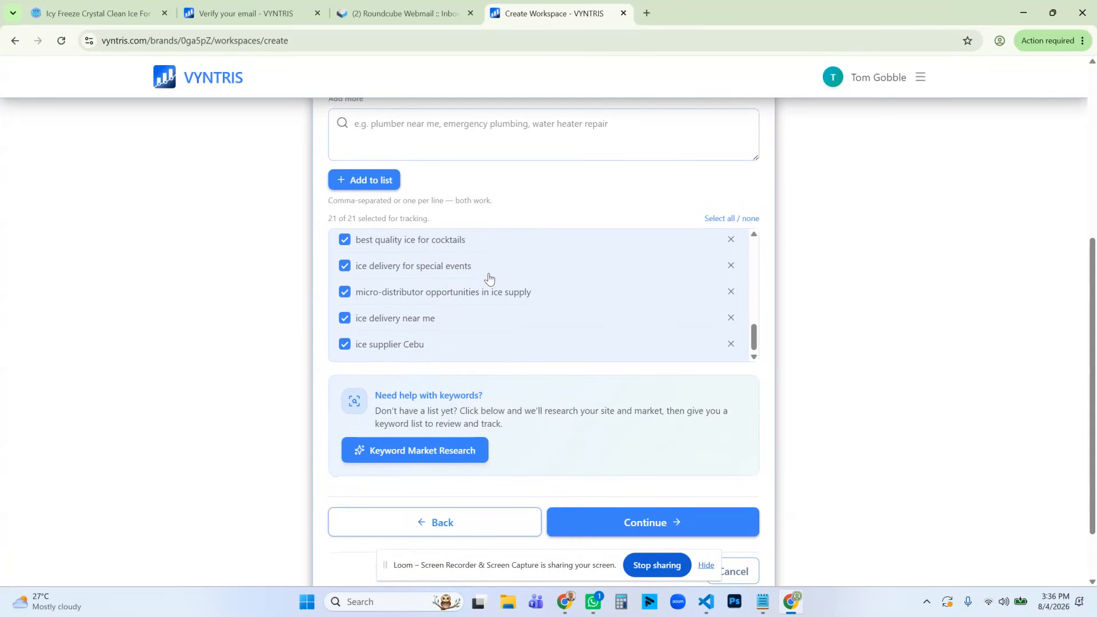
{"action": "scroll", "coordinate": [490, 280], "scroll_direction": "up", "scroll_amount": 2}
{"action": "scroll", "coordinate": [540, 372], "scroll_direction": "up", "scroll_amount": 3}
{"action": "scroll", "coordinate": [543, 366], "scroll_direction": "up", "scroll_amount": 3}
{"action": "scroll", "coordinate": [576, 263], "scroll_direction": "up", "scroll_amount": 1}
{"action": "scroll", "coordinate": [576, 316], "scroll_direction": "down", "scroll_amount": 2}
{"action": "scroll", "coordinate": [575, 316], "scroll_direction": "down", "scroll_amount": 2}
{"action": "left_click", "coordinate": [655, 448]}
- Open the AI Prompt Research form for icyfreezeph.com in Cebu City, down to the profile field
{"action": "scroll", "coordinate": [562, 287], "scroll_direction": "up", "scroll_amount": 2}
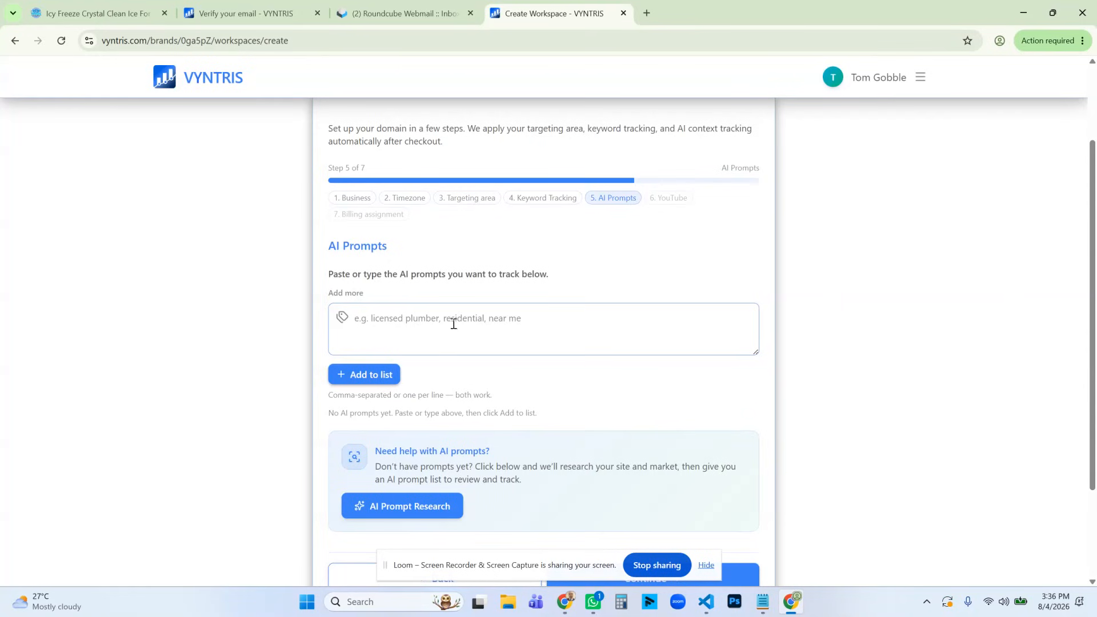
{"action": "scroll", "coordinate": [446, 326], "scroll_direction": "down", "scroll_amount": 2}
{"action": "left_click", "coordinate": [414, 378]}
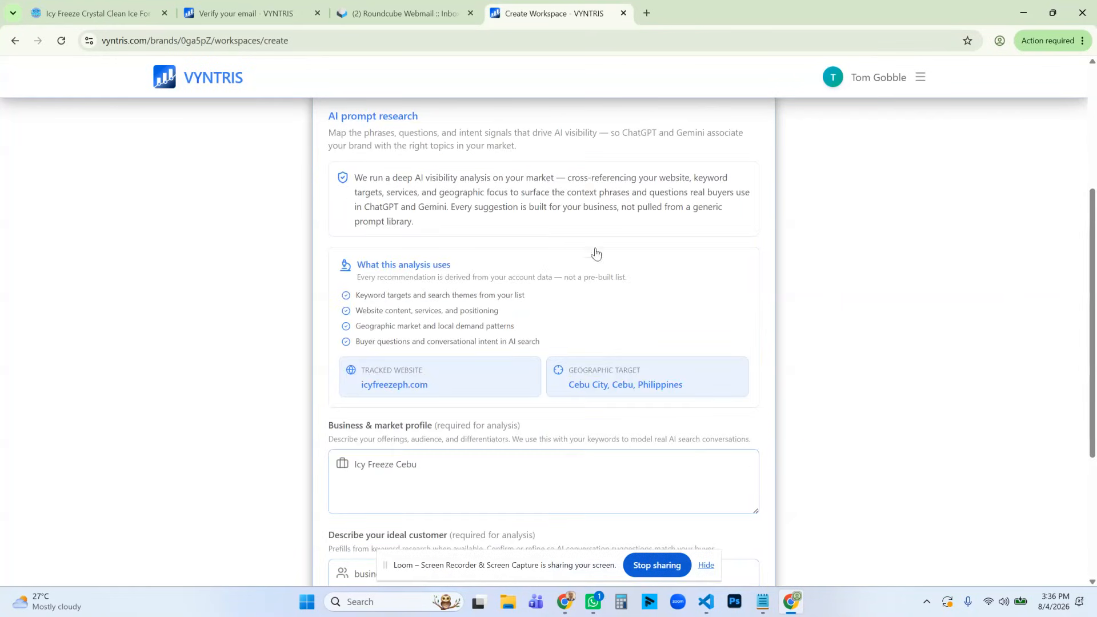
{"action": "scroll", "coordinate": [516, 314], "scroll_direction": "down", "scroll_amount": 1}
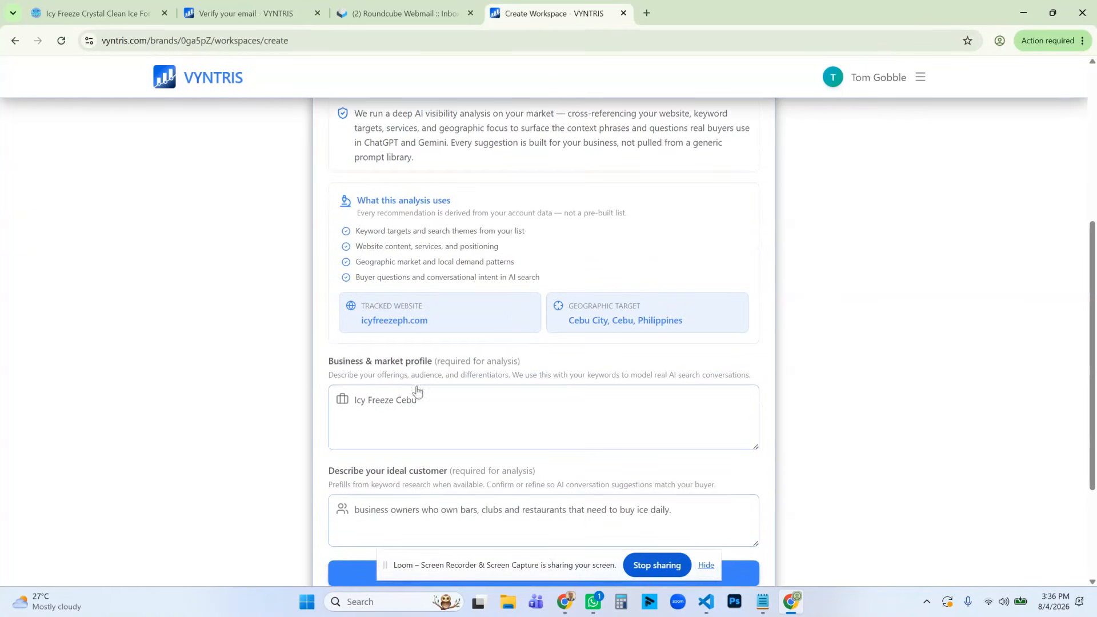
- Replace the short business profile with the pasted full service descriptions
{"action": "left_click", "coordinate": [440, 405]}
{"action": "key", "text": "ctrl+a"}
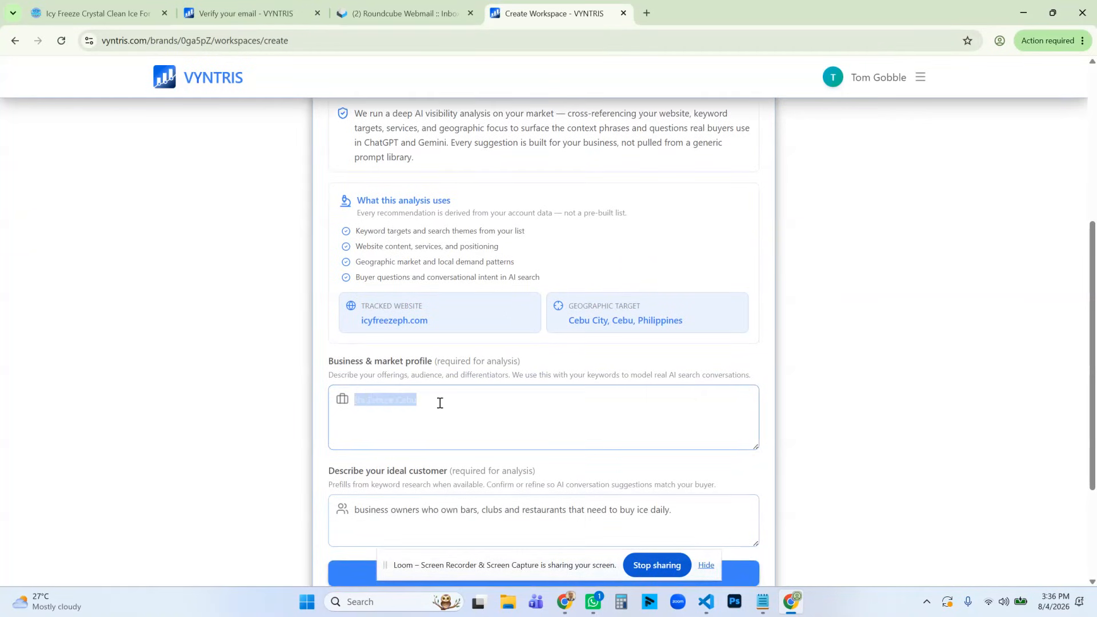
{"action": "key", "text": "ctrl+v"}
{"action": "scroll", "coordinate": [422, 407], "scroll_direction": "down", "scroll_amount": 2}
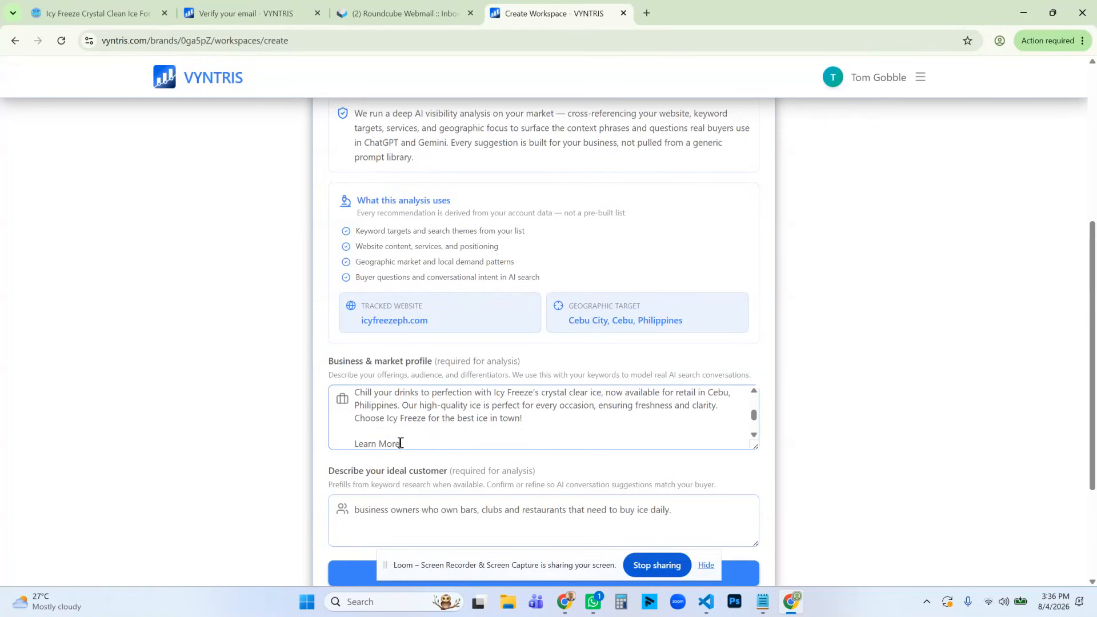
- Delete both Learn More lines so the profile ends on the Micro-Distributor Franchise description
{"action": "left_click_drag", "start_coordinate": [411, 441], "coordinate": [375, 396]}
{"action": "scroll", "coordinate": [436, 421], "scroll_direction": "up", "scroll_amount": 1}
{"action": "left_click_drag", "start_coordinate": [409, 438], "coordinate": [339, 438]}
{"action": "key", "text": "BackSpace"}
{"action": "key", "text": "BackSpace"}
{"action": "key", "text": "BackSpace"}
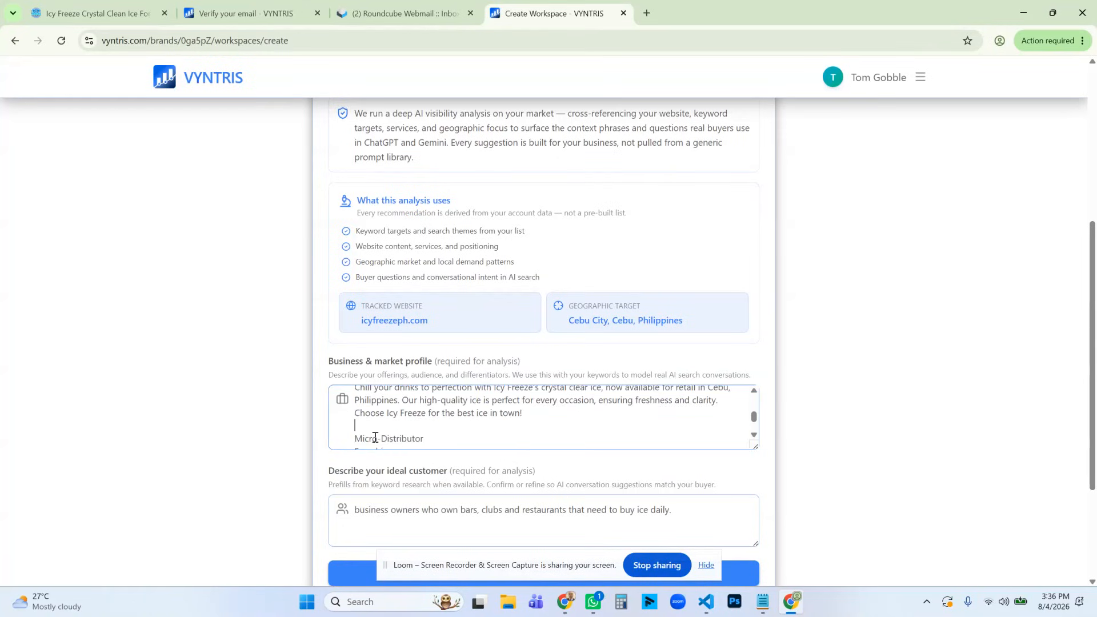
{"action": "scroll", "coordinate": [400, 436], "scroll_direction": "down", "scroll_amount": 2}
{"action": "scroll", "coordinate": [397, 436], "scroll_direction": "up", "scroll_amount": 3}
{"action": "scroll", "coordinate": [401, 437], "scroll_direction": "down", "scroll_amount": 2}
{"action": "scroll", "coordinate": [402, 438], "scroll_direction": "up", "scroll_amount": 2}
{"action": "left_click_drag", "start_coordinate": [406, 440], "coordinate": [351, 436]}
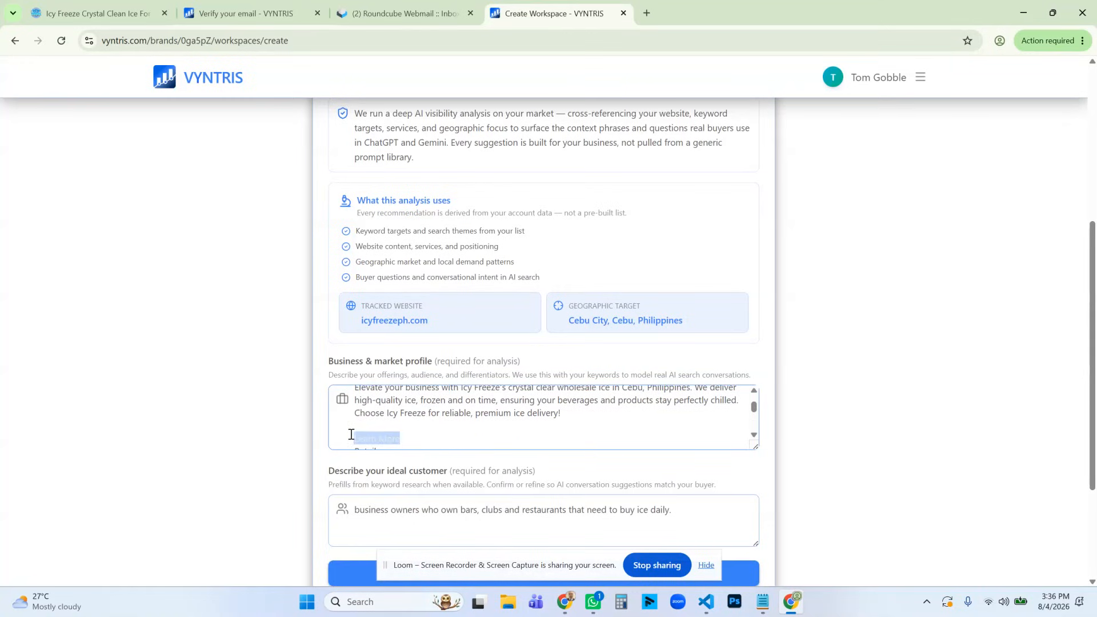
{"action": "key", "text": "BackSpace"}
{"action": "key", "text": "BackSpace"}
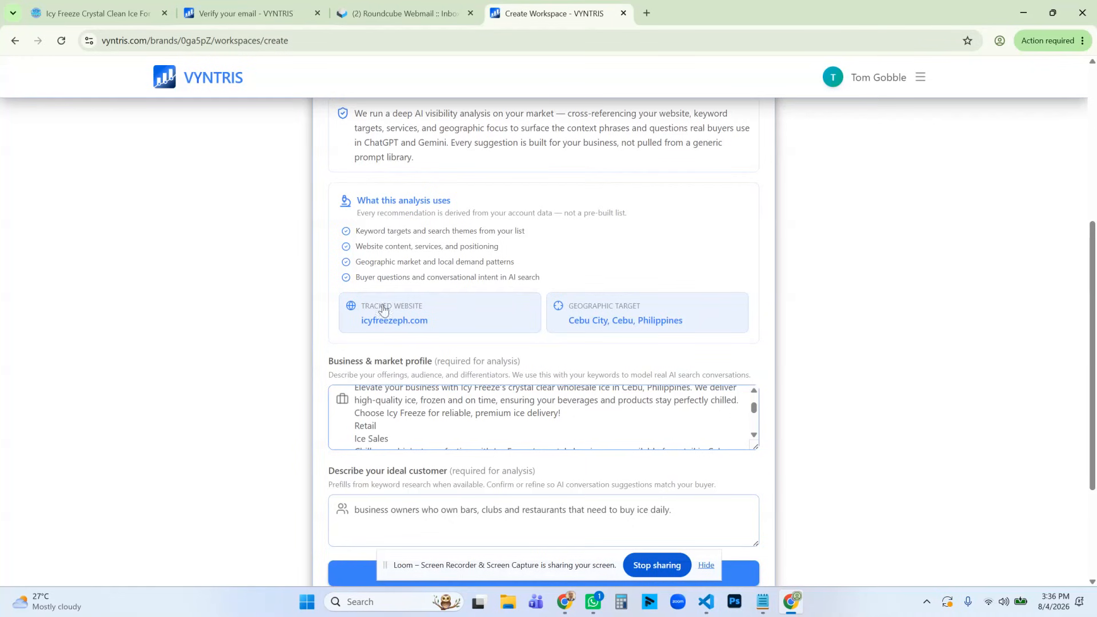
- Copy the heading and paragraph from the Icy Freeze website and return to the setup form
{"action": "key", "text": "ctrl+1"}
{"action": "left_click", "coordinate": [203, 152]}
{"action": "scroll", "coordinate": [203, 152], "scroll_direction": "down", "scroll_amount": 7}
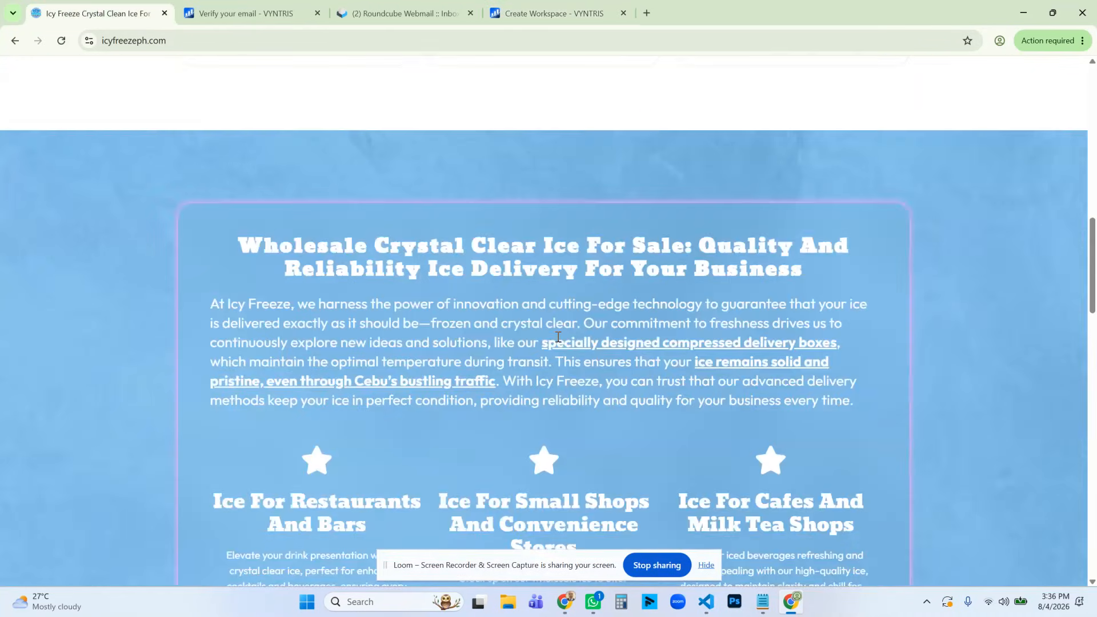
{"action": "left_click_drag", "start_coordinate": [247, 181], "coordinate": [863, 341]}
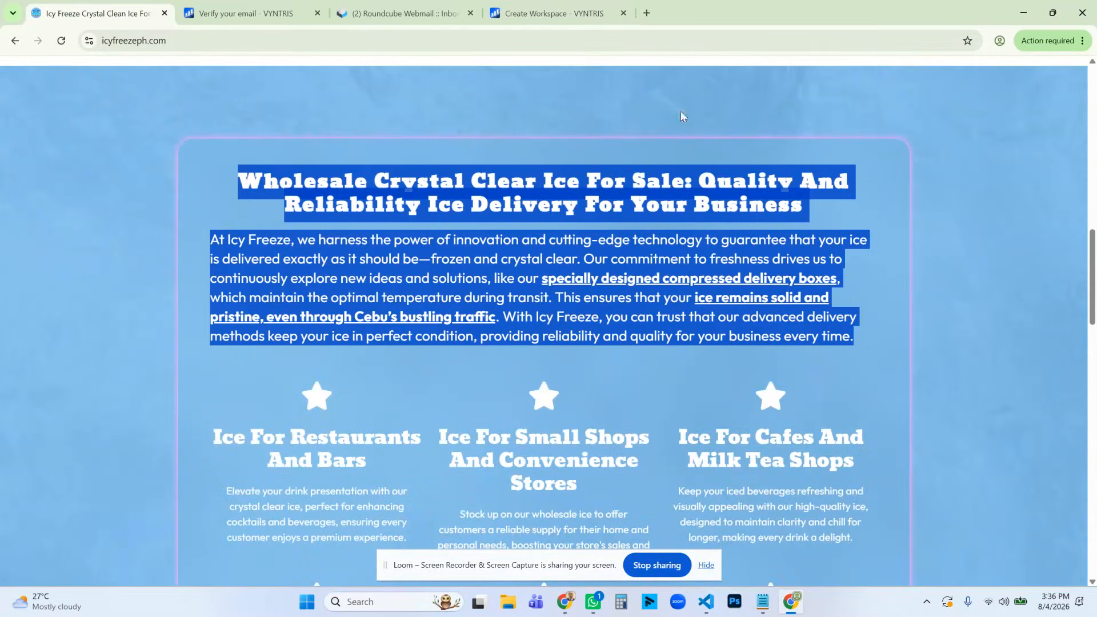
{"action": "left_click", "coordinate": [549, 13]}
{"action": "scroll", "coordinate": [512, 406], "scroll_direction": "down", "scroll_amount": 5}
- Paste the Wholesale Crystal Clear Ice For Sale paragraph after 'Icy Freeze!' and enlarge the profile box
{"action": "left_click", "coordinate": [554, 312]}
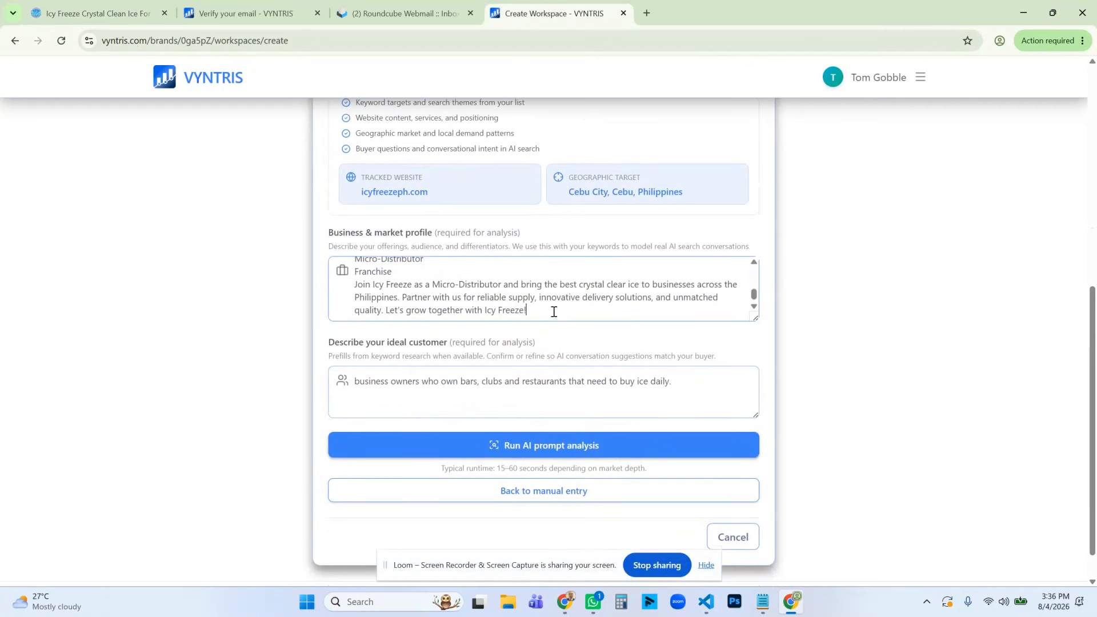
{"action": "key", "text": "ctrl+v"}
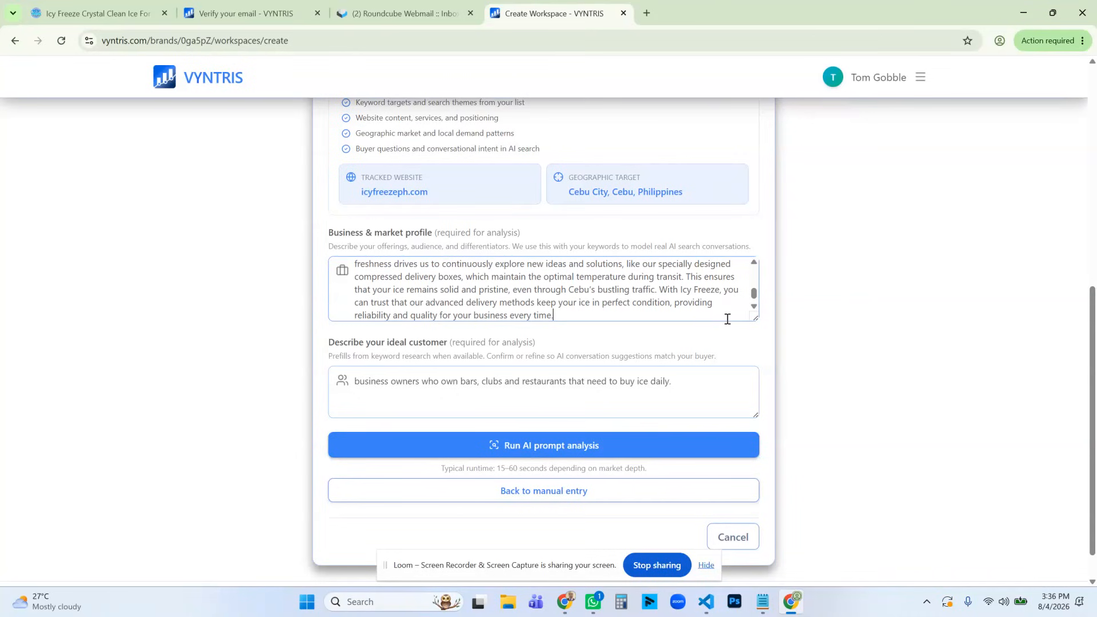
{"action": "left_click_drag", "start_coordinate": [757, 319], "coordinate": [757, 389]}
{"action": "scroll", "coordinate": [606, 400], "scroll_direction": "down", "scroll_amount": 2}
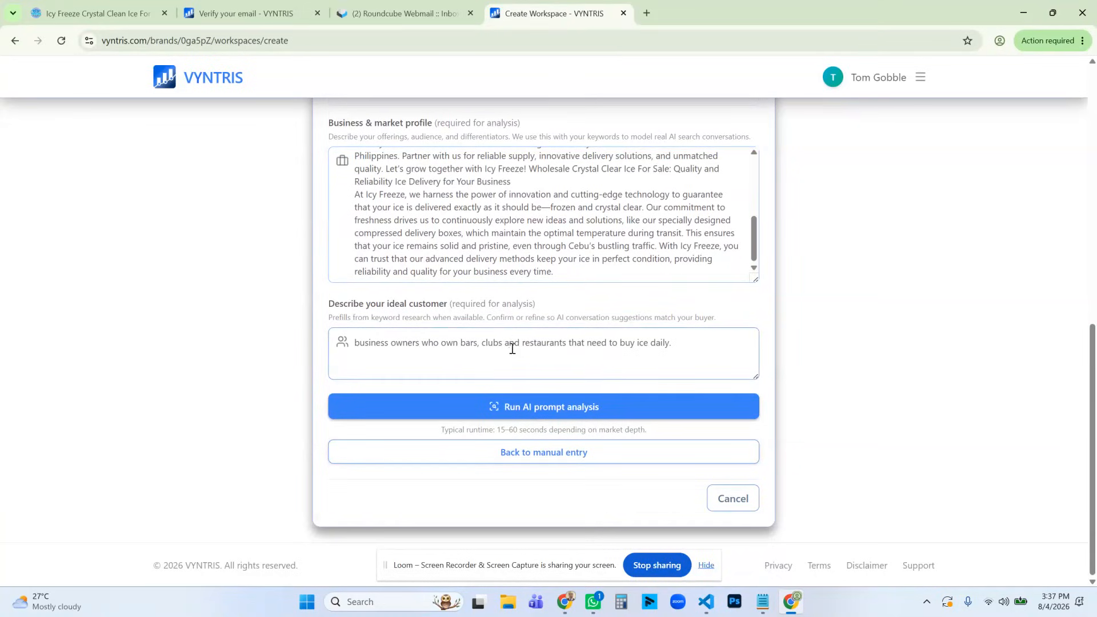
{"action": "left_click_drag", "start_coordinate": [672, 343], "coordinate": [350, 342]}
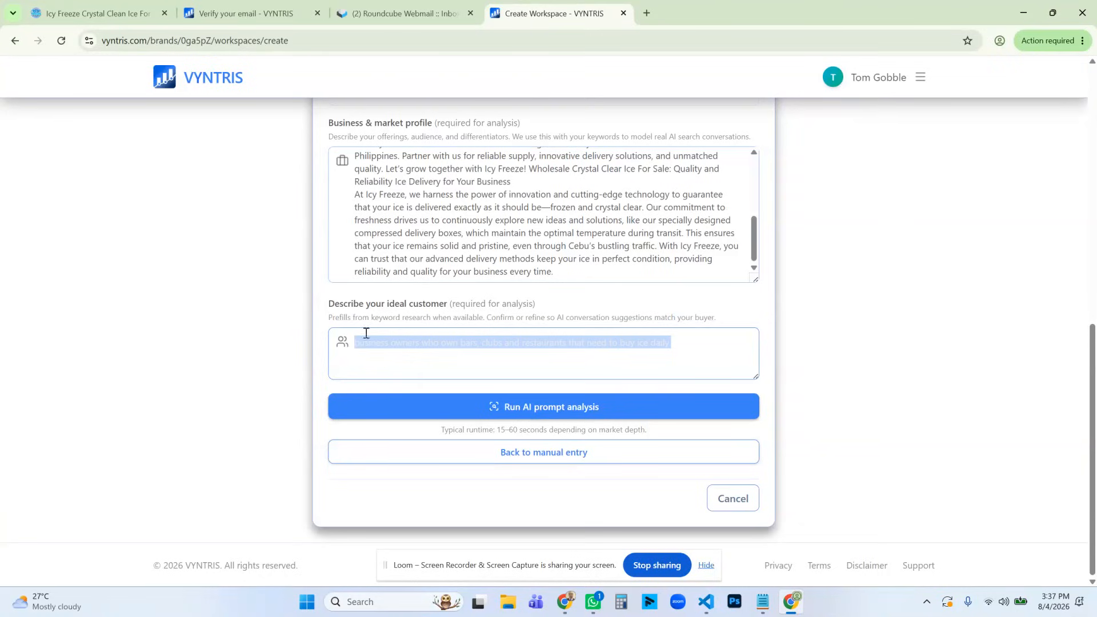
- Run the AI prompt analysis with the ideal-customer text unchanged, yielding 31 suggested prompts
{"action": "left_click", "coordinate": [564, 319]}
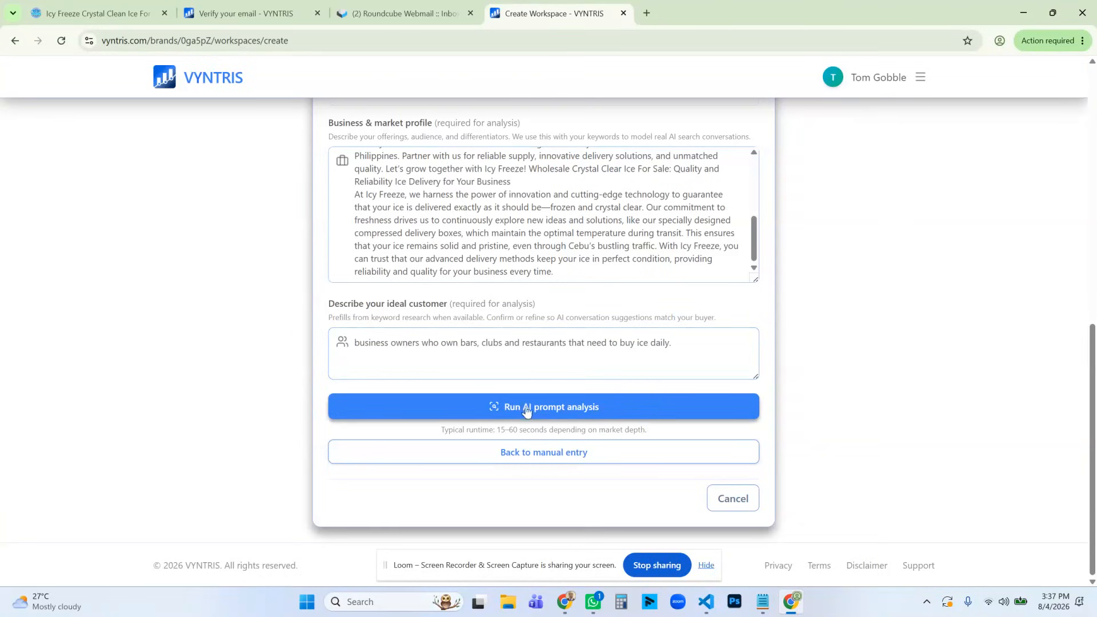
{"action": "left_click", "coordinate": [552, 408]}
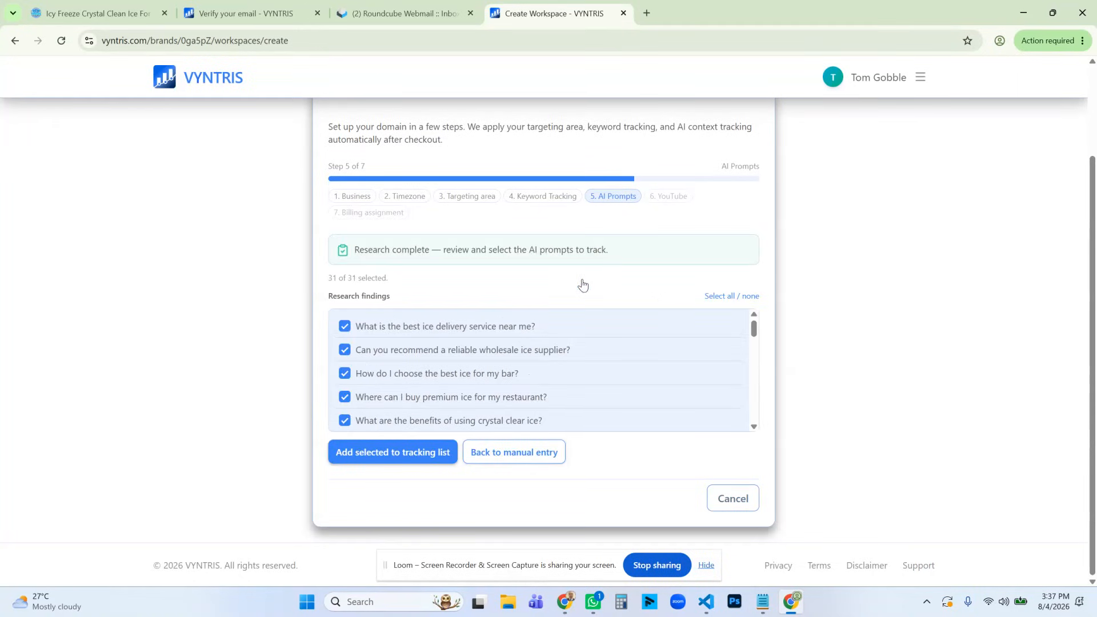
- Add all 31 researched AI prompts to tracking and continue to step 6, YouTube
{"action": "scroll", "coordinate": [545, 372], "scroll_direction": "down", "scroll_amount": 6}
{"action": "scroll", "coordinate": [553, 372], "scroll_direction": "down", "scroll_amount": 5}
{"action": "scroll", "coordinate": [552, 372], "scroll_direction": "up", "scroll_amount": 15}
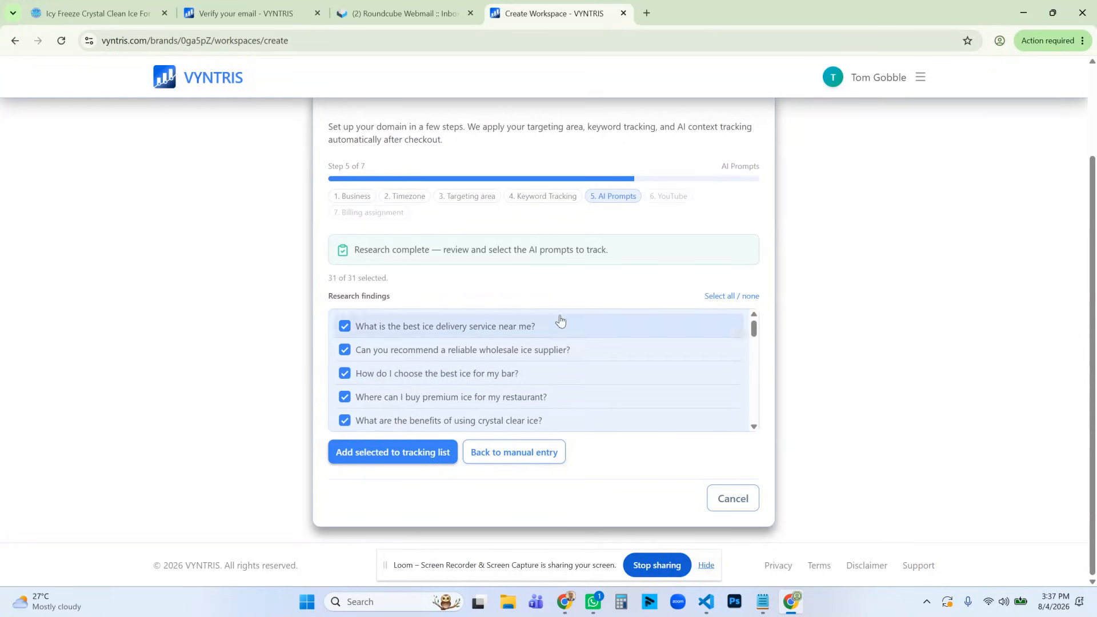
{"action": "scroll", "coordinate": [491, 353], "scroll_direction": "down", "scroll_amount": 5}
{"action": "scroll", "coordinate": [493, 354], "scroll_direction": "down", "scroll_amount": 5}
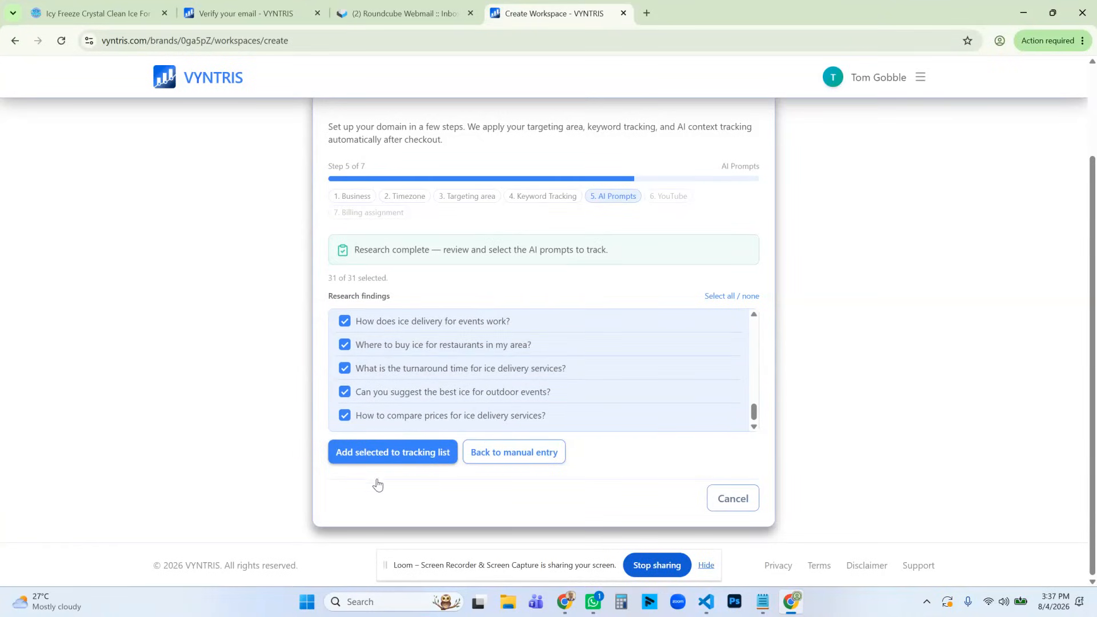
{"action": "left_click", "coordinate": [391, 456]}
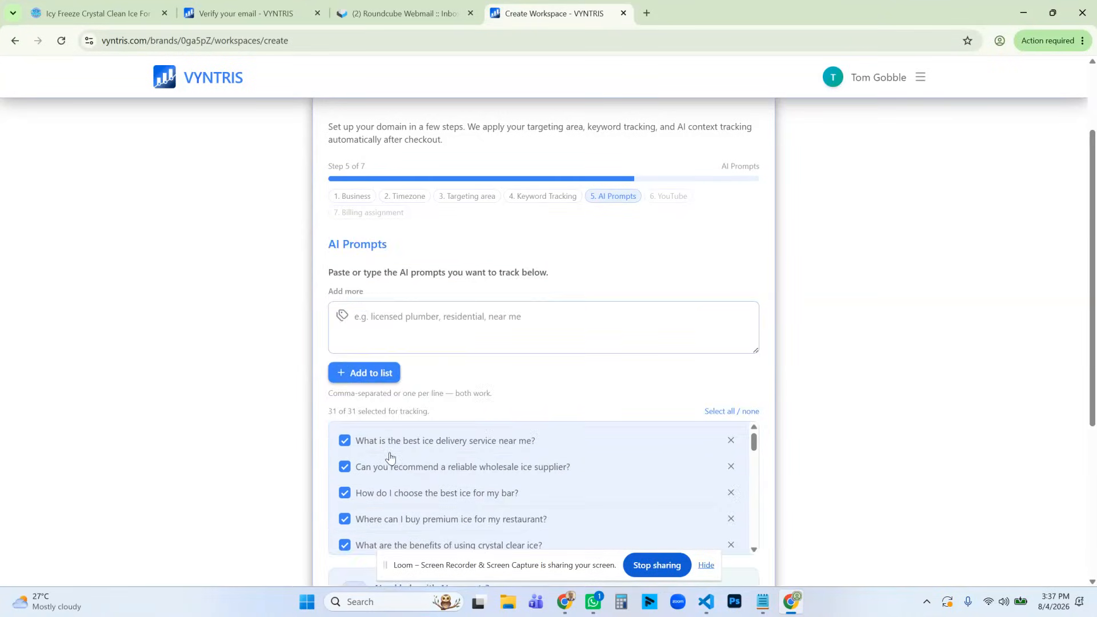
{"action": "scroll", "coordinate": [532, 326], "scroll_direction": "down", "scroll_amount": 4}
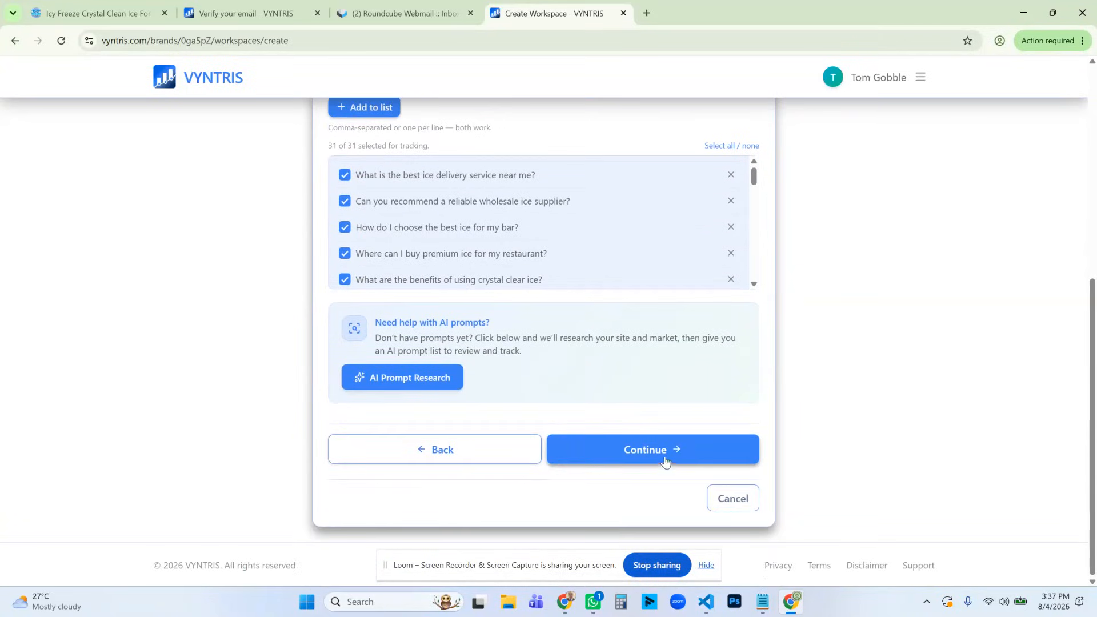
{"action": "left_click", "coordinate": [664, 458]}
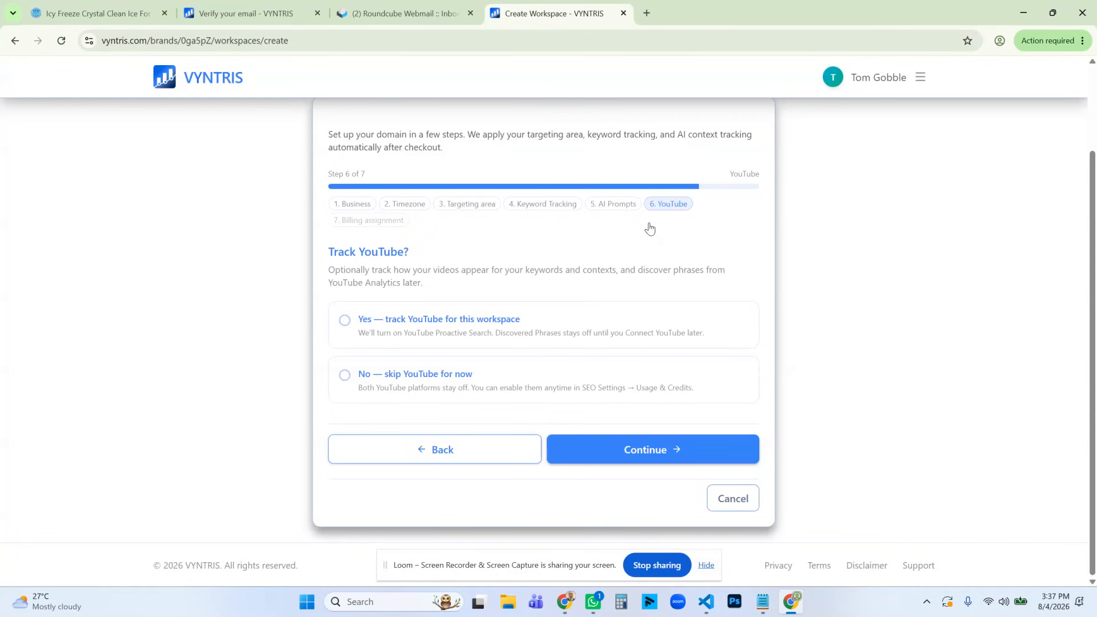
- Clear the leftover text selection on the Icy Freeze website, then return to the setup form
{"action": "scroll", "coordinate": [650, 230], "scroll_direction": "up", "scroll_amount": 1}
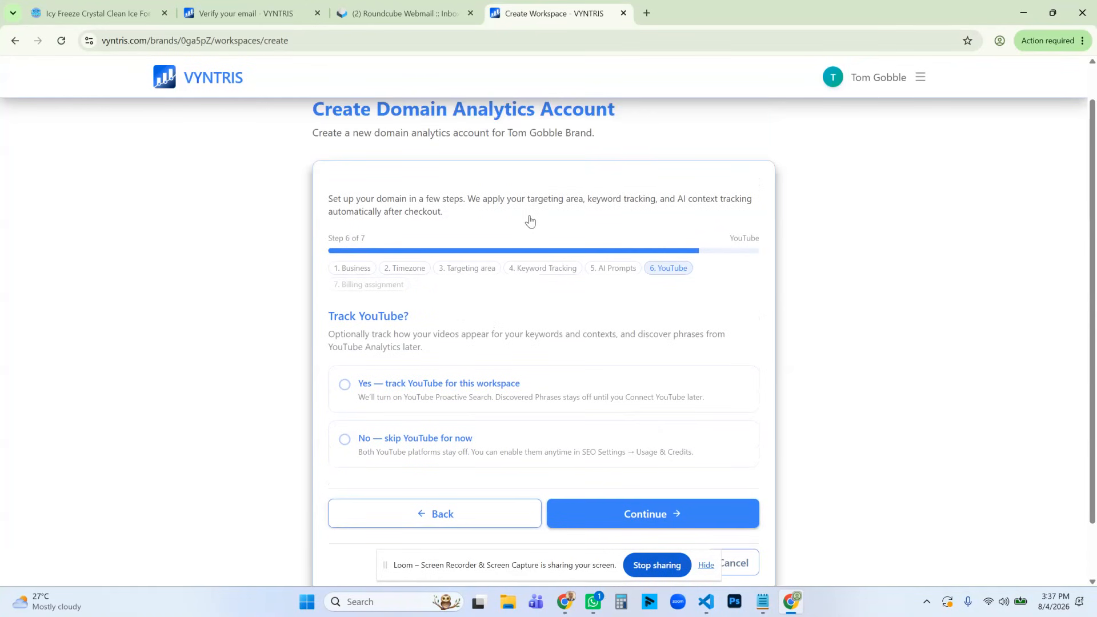
{"action": "left_click", "coordinate": [117, 13]}
{"action": "left_click", "coordinate": [391, 197]}
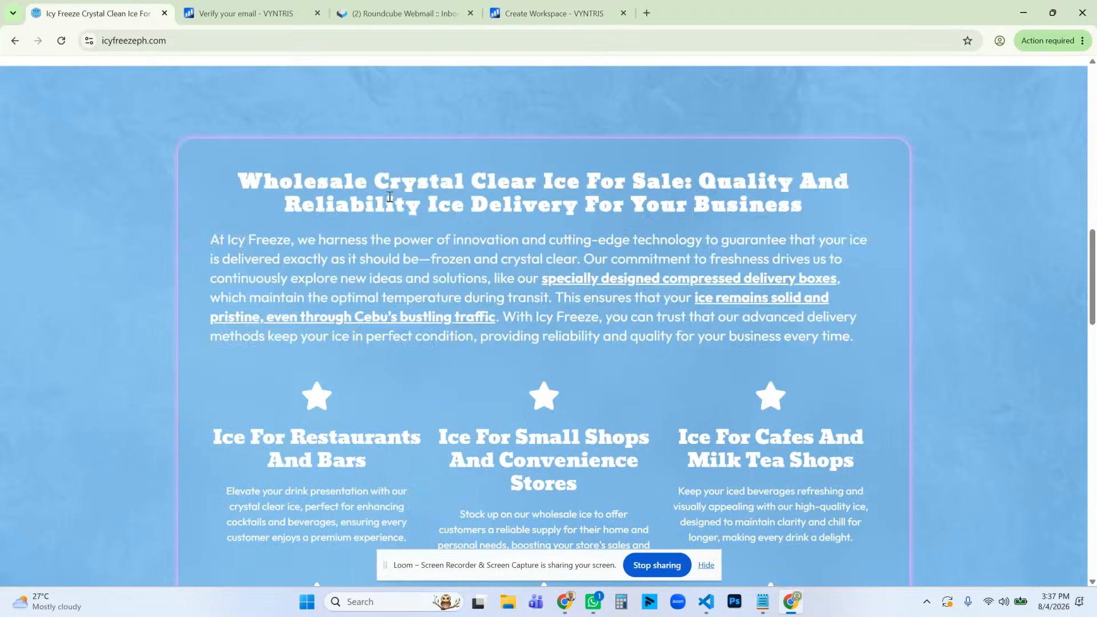
{"action": "scroll", "coordinate": [593, 371], "scroll_direction": "up", "scroll_amount": 15}
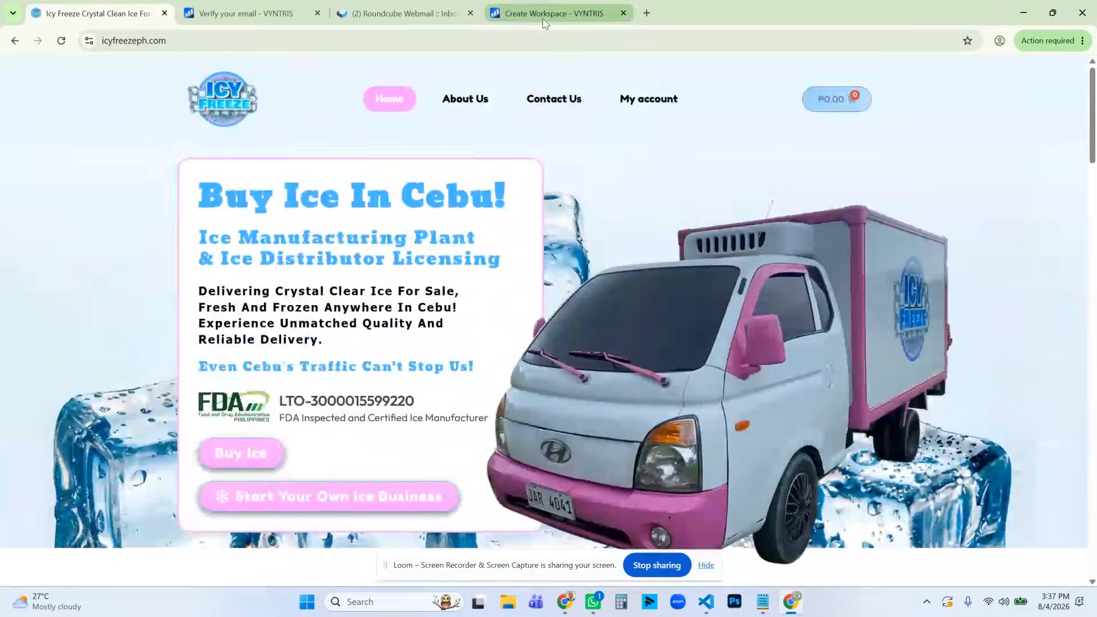
{"action": "left_click", "coordinate": [543, 22]}
- Choose 'No — skip YouTube for now' and continue to step 7, Billing assignment
{"action": "left_click", "coordinate": [344, 440]}
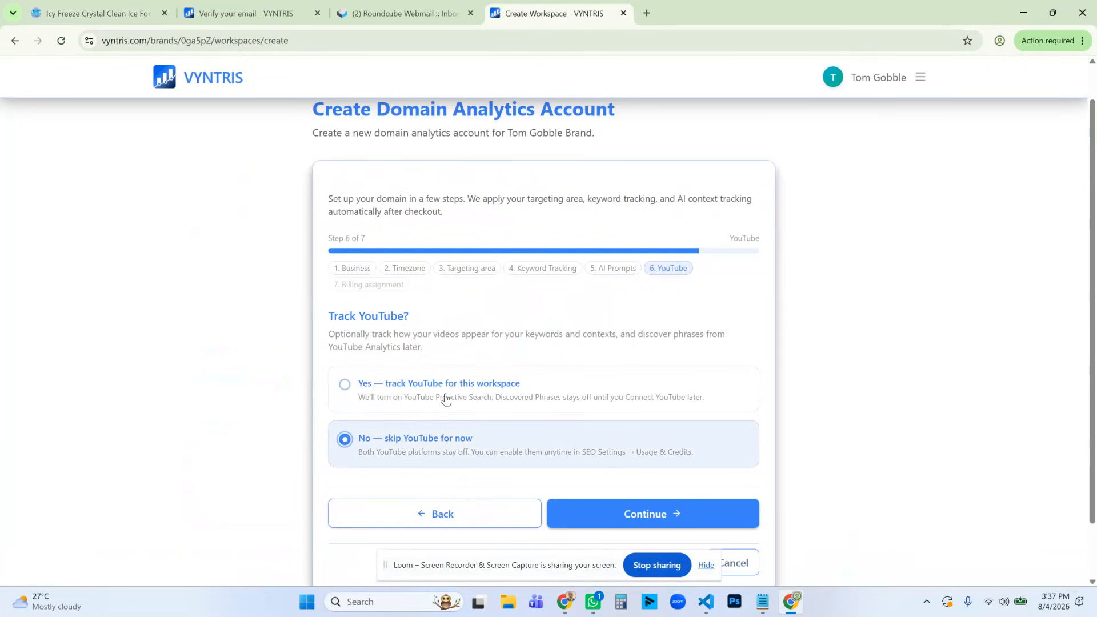
{"action": "left_click", "coordinate": [431, 385]}
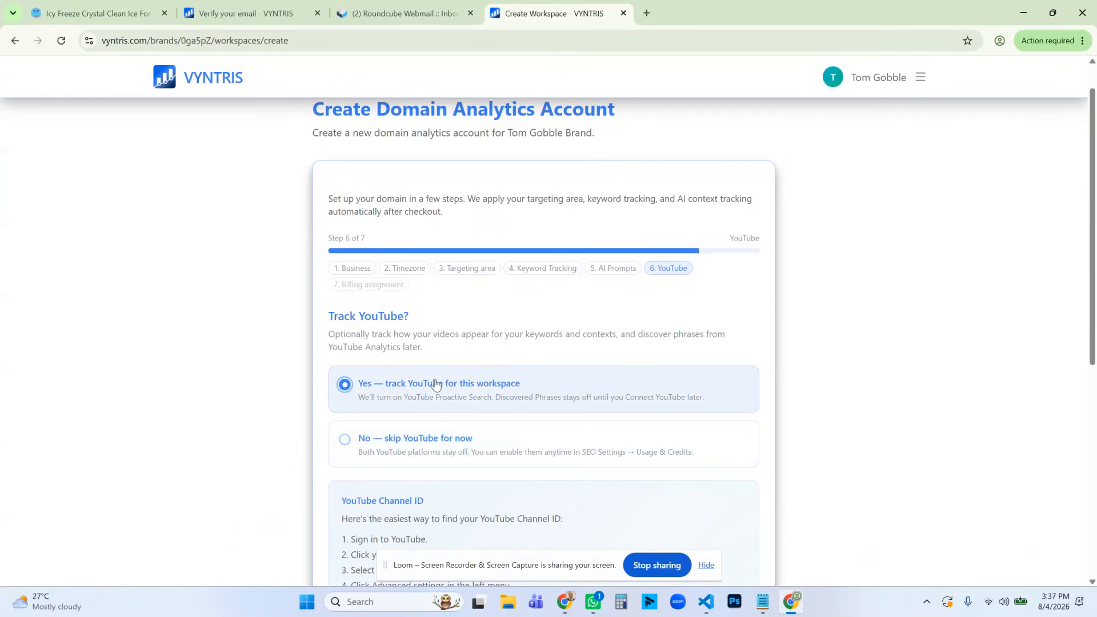
{"action": "scroll", "coordinate": [432, 384], "scroll_direction": "down", "scroll_amount": 4}
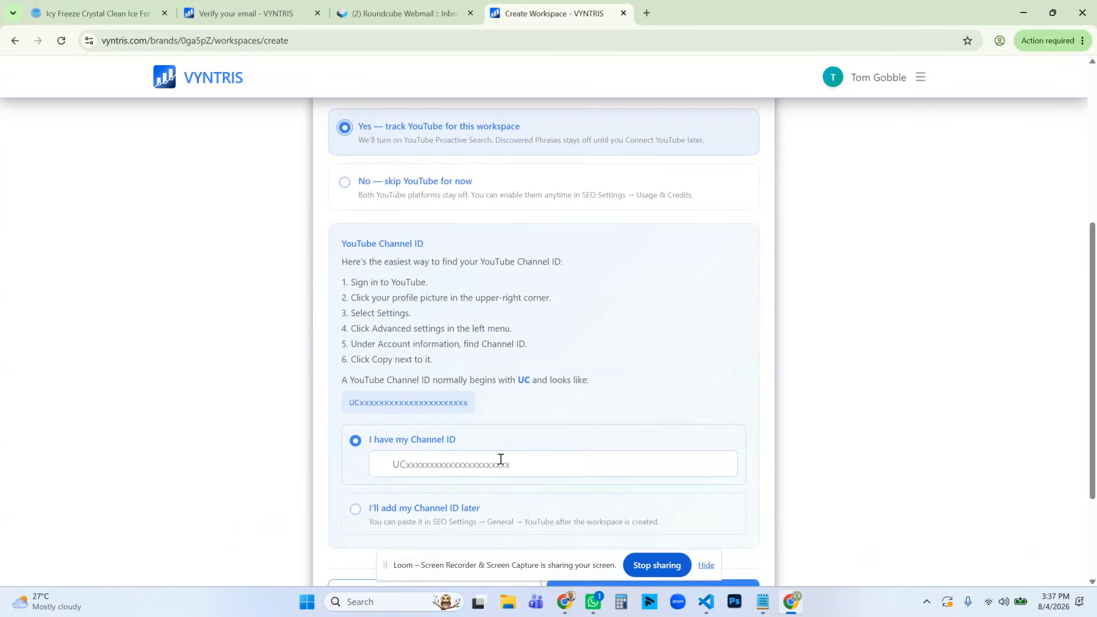
{"action": "scroll", "coordinate": [500, 459], "scroll_direction": "down", "scroll_amount": 2}
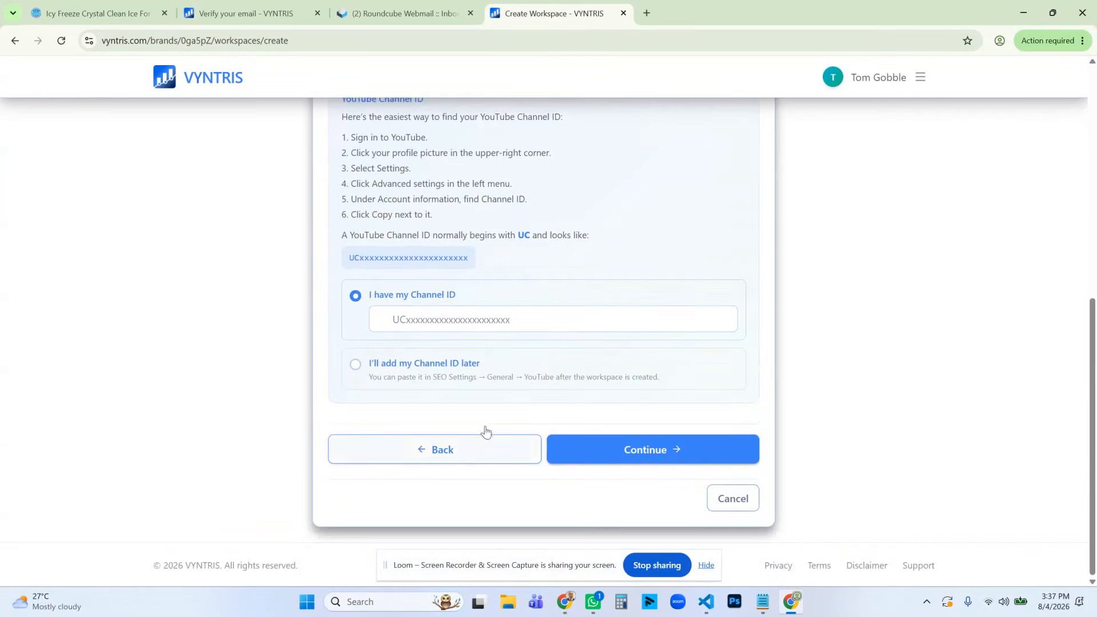
{"action": "scroll", "coordinate": [439, 371], "scroll_direction": "down", "scroll_amount": 4}
{"action": "left_click", "coordinate": [430, 363]}
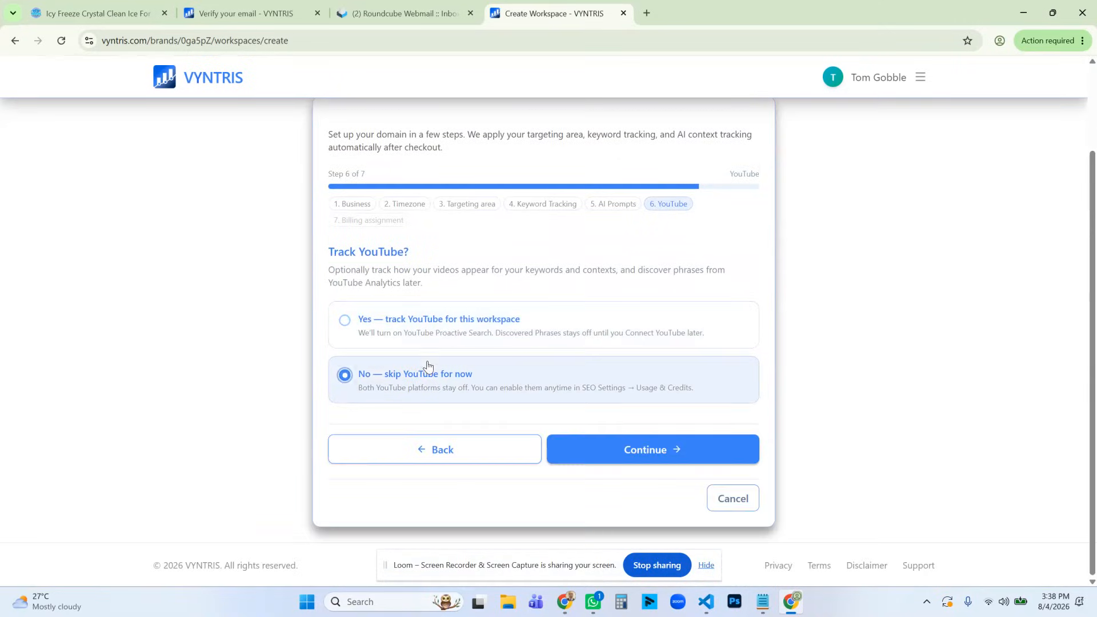
{"action": "left_click", "coordinate": [666, 455]}
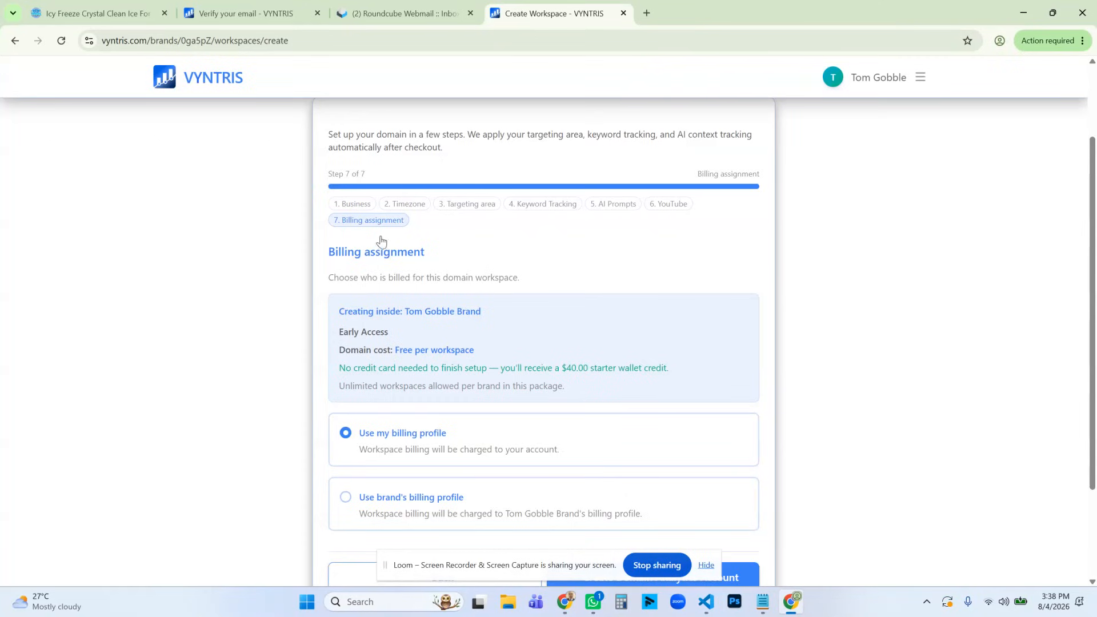
- Keep 'Use my billing profile' and create the domain analytics account for Icy Freeze Cebu
{"action": "scroll", "coordinate": [501, 291], "scroll_direction": "down", "scroll_amount": 1}
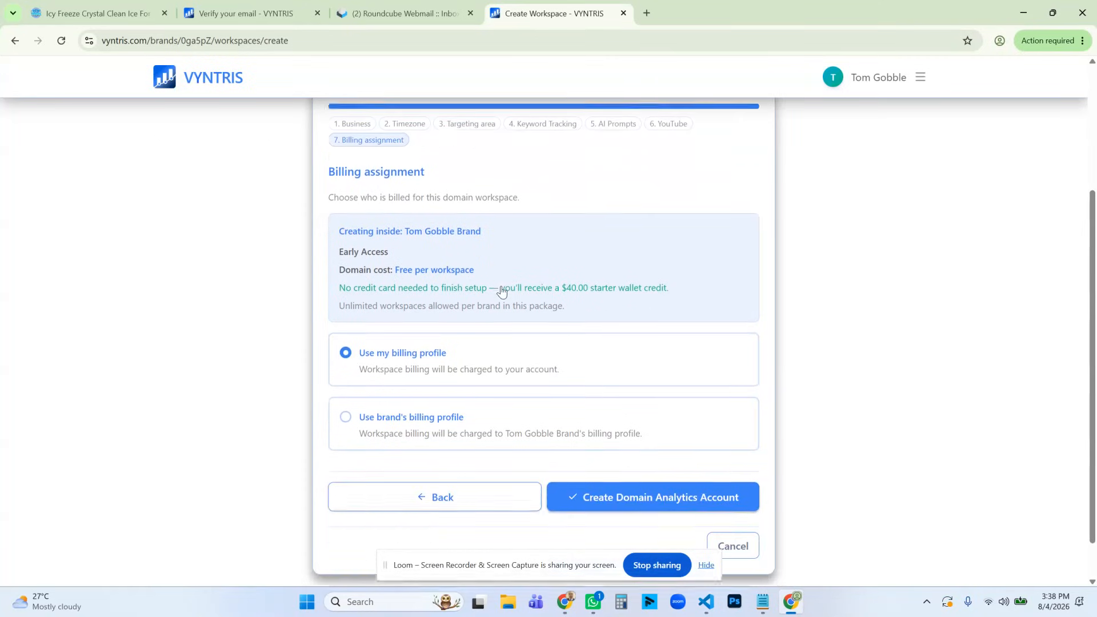
{"action": "scroll", "coordinate": [502, 291], "scroll_direction": "down", "scroll_amount": 1}
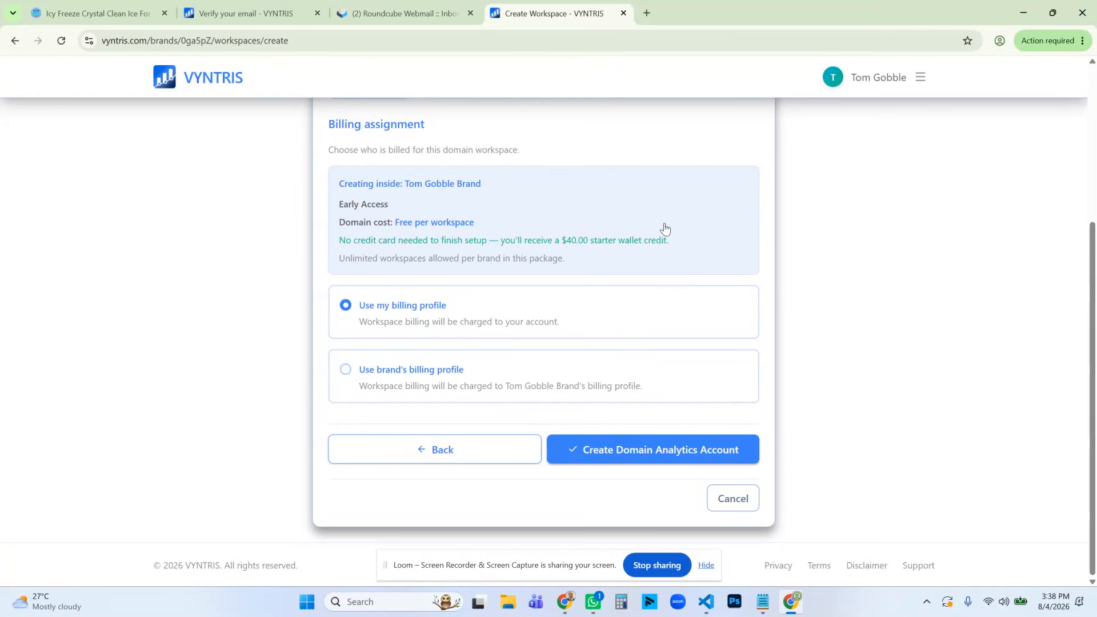
{"action": "scroll", "coordinate": [522, 209], "scroll_direction": "up", "scroll_amount": 1}
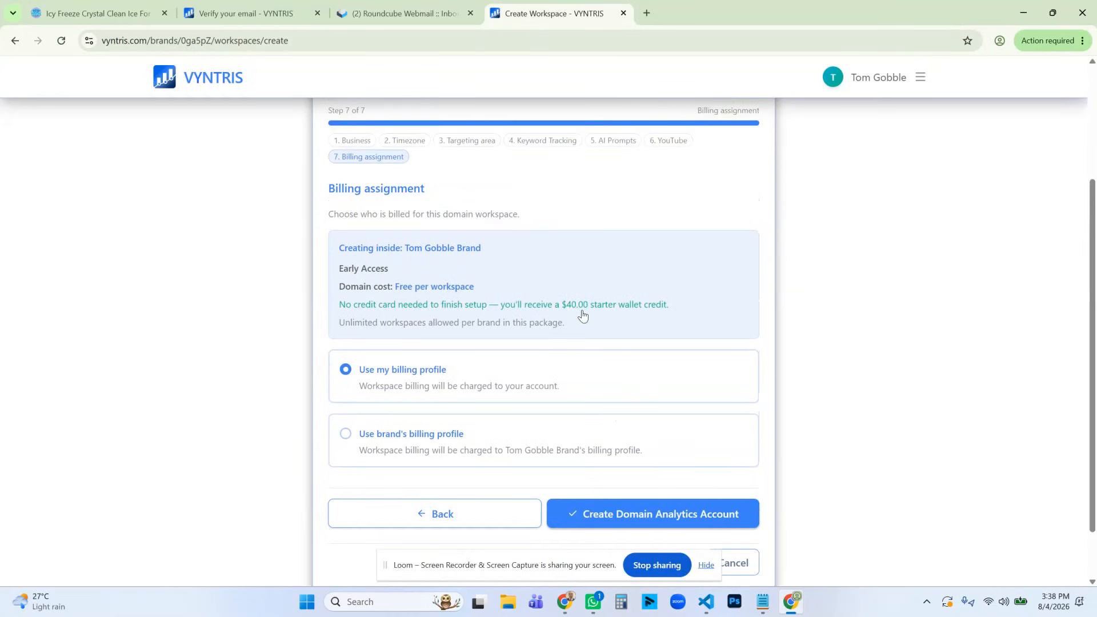
{"action": "scroll", "coordinate": [601, 336], "scroll_direction": "down", "scroll_amount": 1}
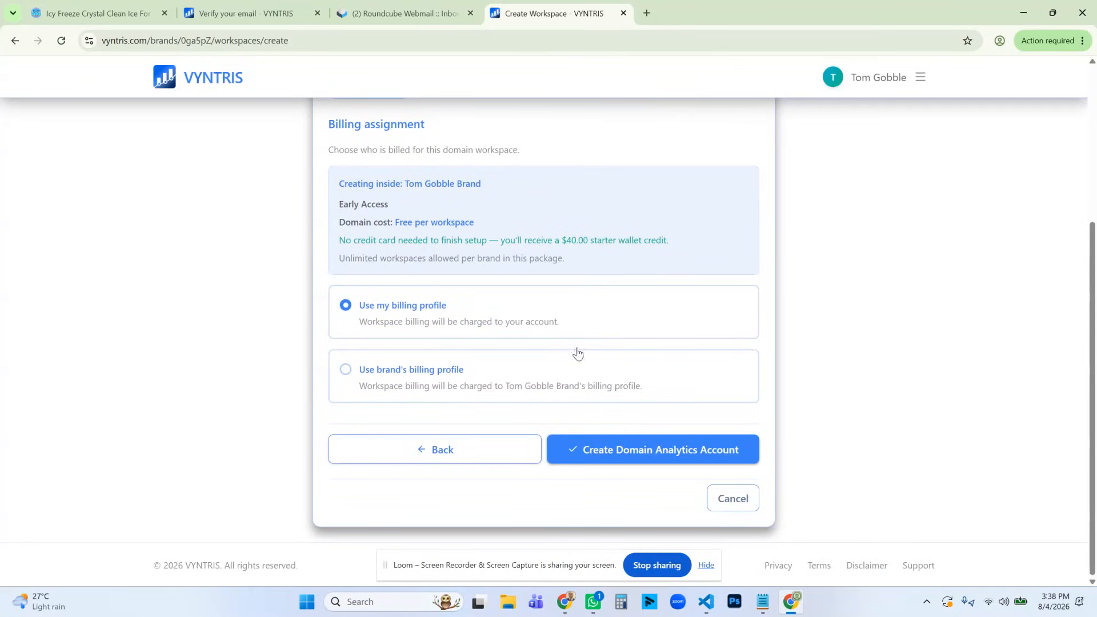
{"action": "left_click", "coordinate": [650, 454]}
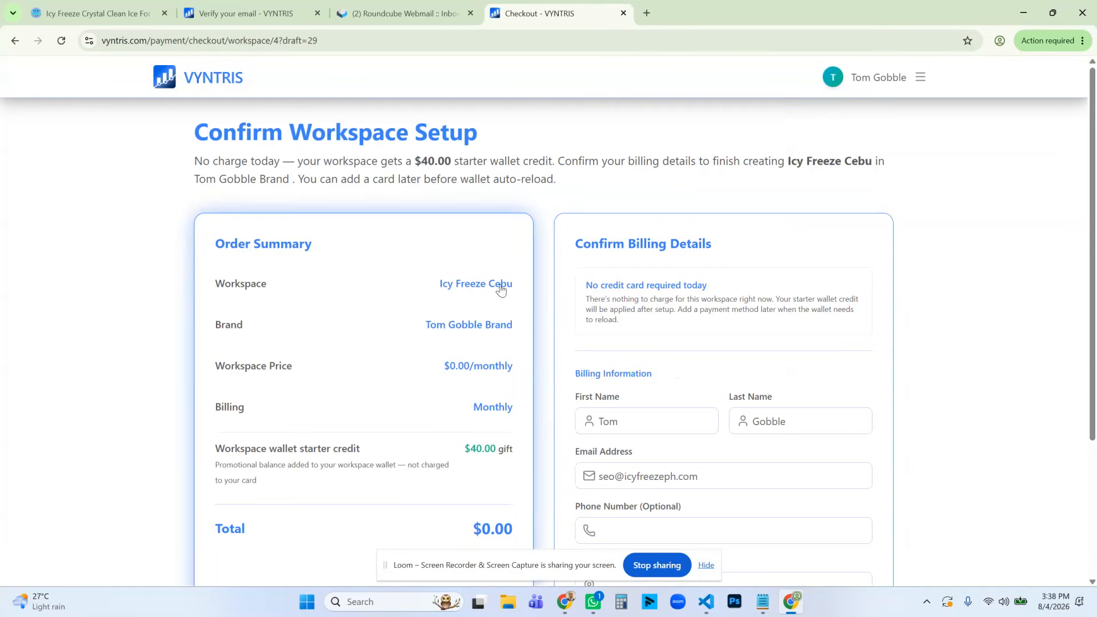
- Enter the billing phone number and street address, fixing the street name's capitalisation
{"action": "scroll", "coordinate": [491, 434], "scroll_direction": "down", "scroll_amount": 3}
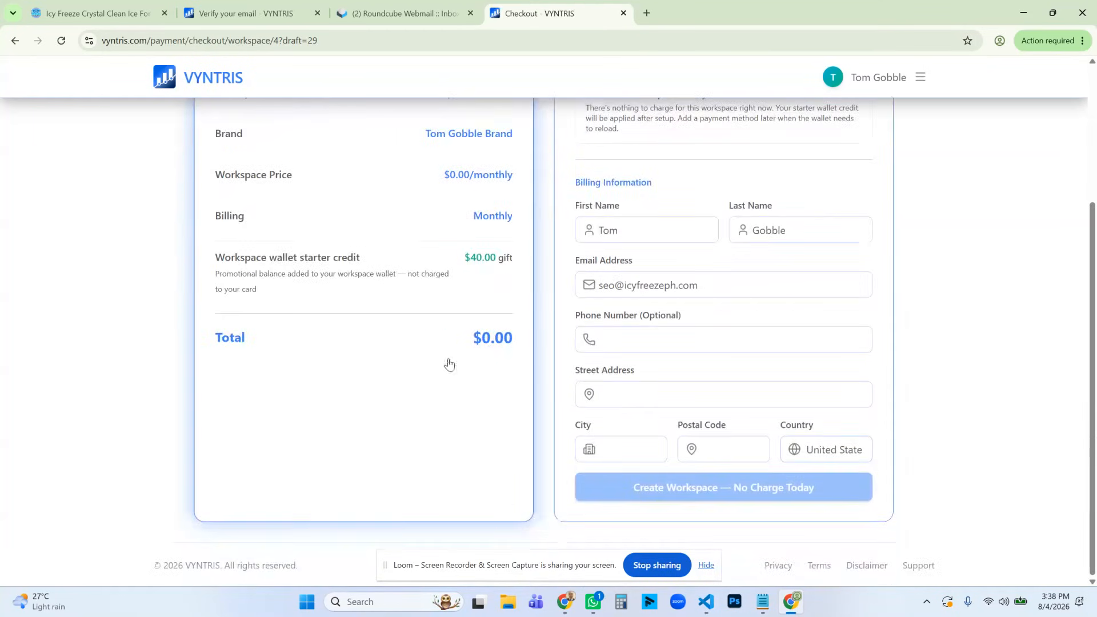
{"action": "scroll", "coordinate": [487, 289], "scroll_direction": "up", "scroll_amount": 2}
{"action": "scroll", "coordinate": [489, 290], "scroll_direction": "down", "scroll_amount": 1}
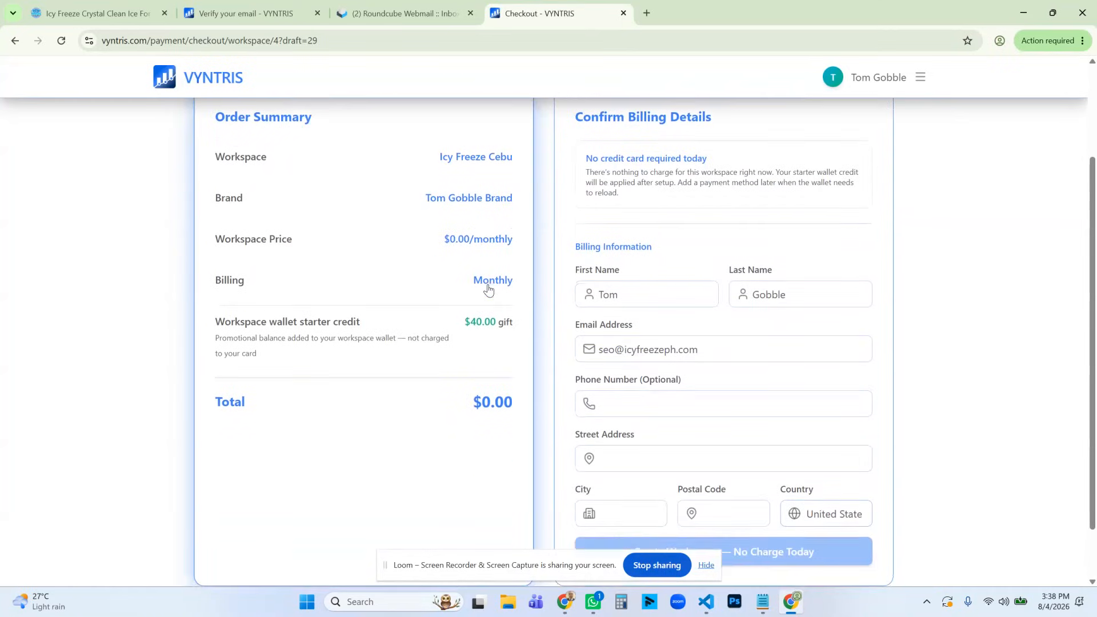
{"action": "left_click", "coordinate": [657, 404]}
{"action": "type", "text": "2*****"}
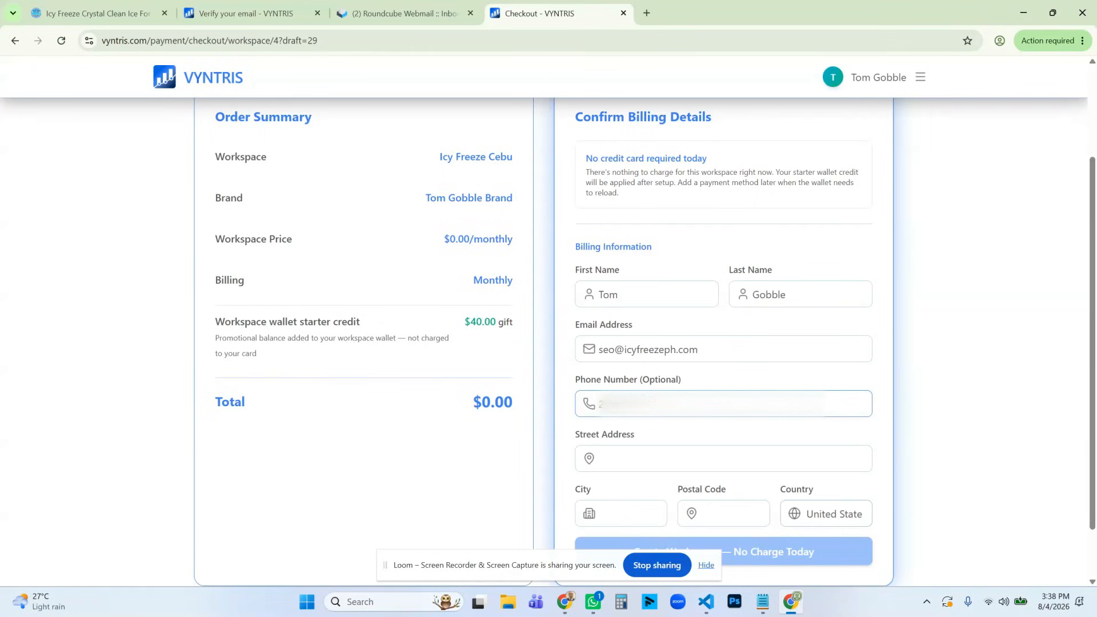
{"action": "left_click", "coordinate": [647, 462]}
{"action": "type", "text": "123 RUnning Street"}
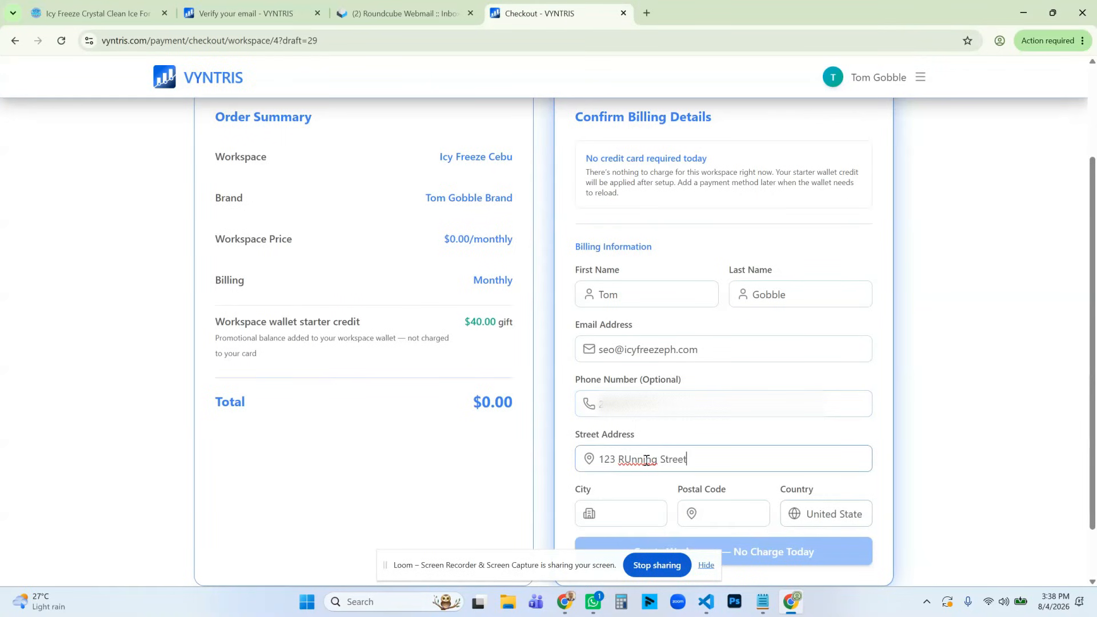
{"action": "left_click", "coordinate": [633, 459]}
{"action": "key", "text": "BackSpace"}
{"action": "type", "text": "u"}
- Fill in the billing city and postal code, then create the workspace with no charge today
{"action": "left_click", "coordinate": [628, 508]}
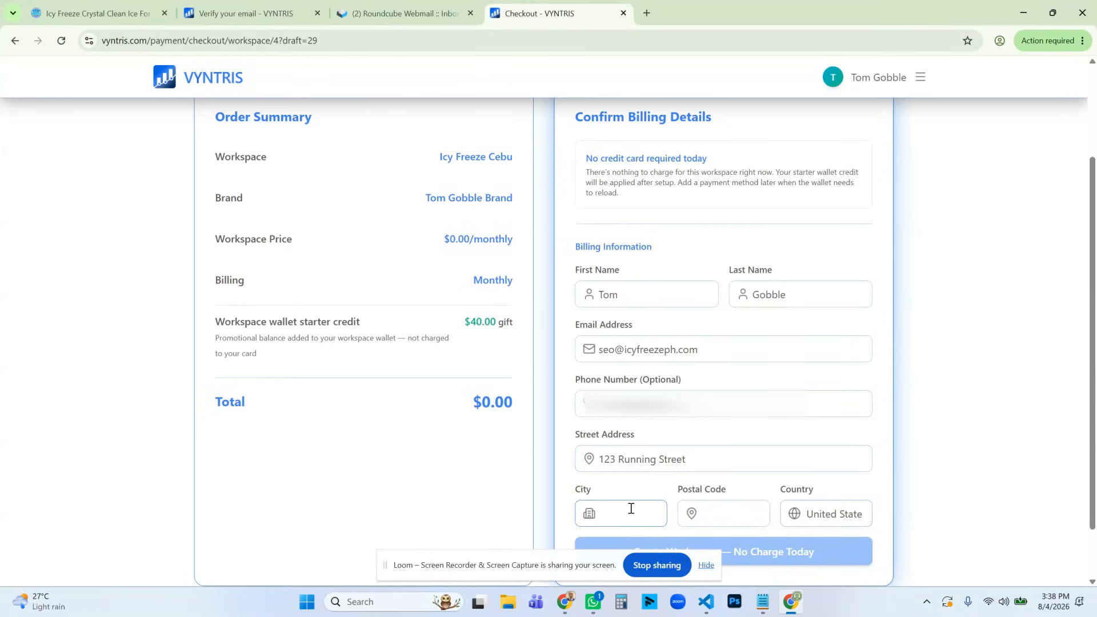
{"action": "type", "text": "Cebu"}
{"action": "key", "text": "BackSpace"}
{"action": "key", "text": "BackSpace"}
{"action": "key", "text": "BackSpace"}
{"action": "key", "text": "BackSpace"}
{"action": "type", "text": "Dalal"}
{"action": "key", "text": "BackSpace"}
{"action": "key", "text": "BackSpace"}
{"action": "type", "text": "las"}
{"action": "key", "text": "Tab"}
{"action": "type", "text": "75051"}
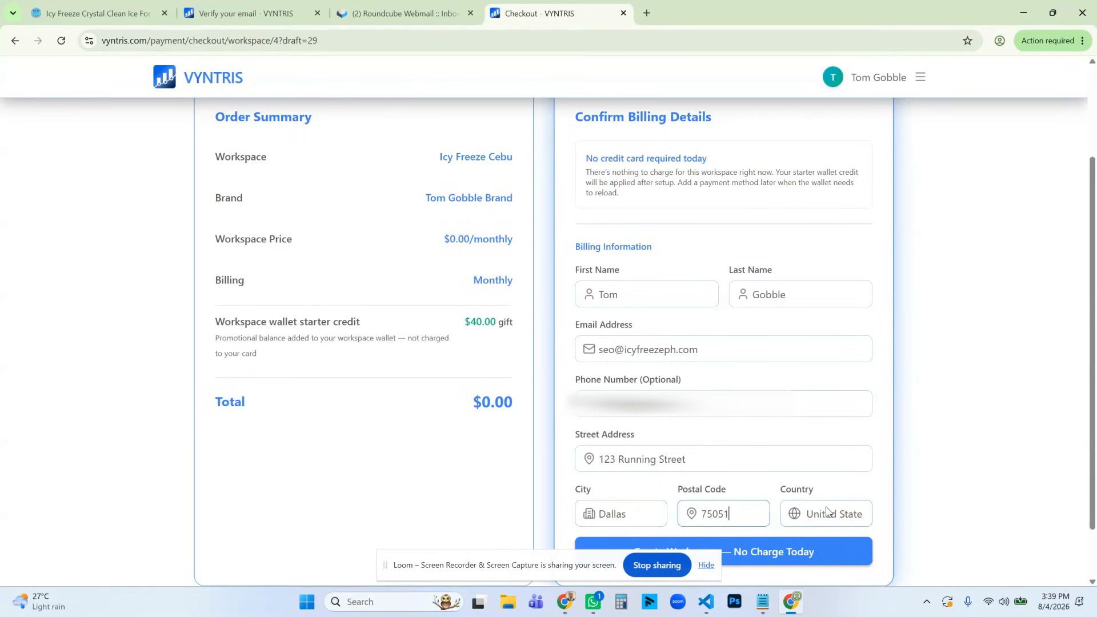
{"action": "scroll", "coordinate": [691, 312], "scroll_direction": "down", "scroll_amount": 2}
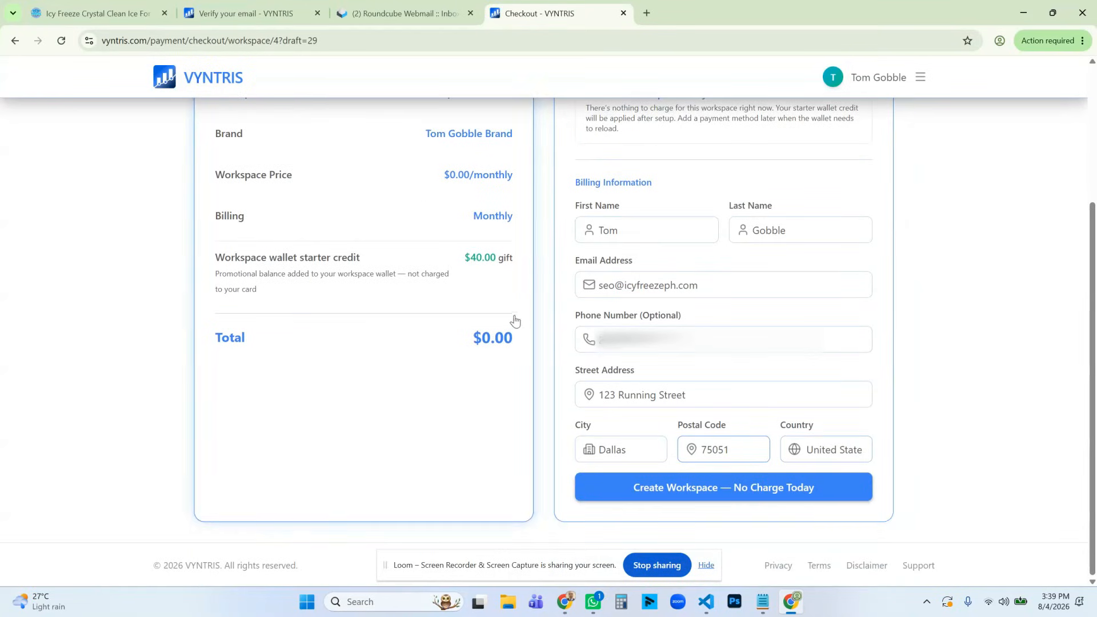
{"action": "left_click", "coordinate": [743, 490]}
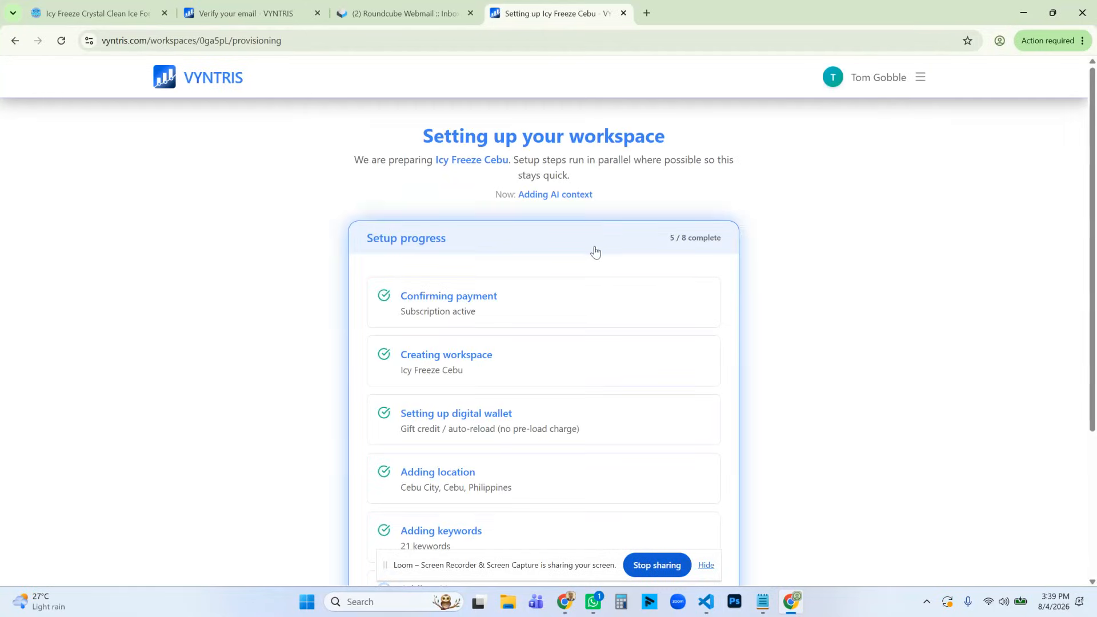
- Scroll the setup progress page while the workspace finishes adding 31 AI context phrases
{"action": "scroll", "coordinate": [505, 311], "scroll_direction": "down", "scroll_amount": 3}
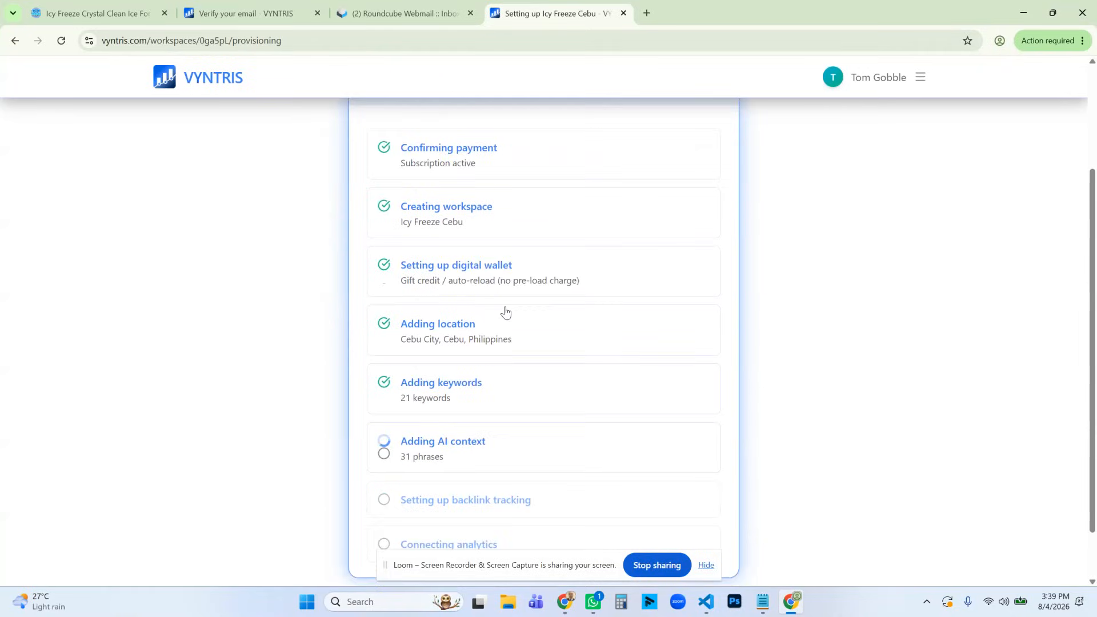
{"action": "scroll", "coordinate": [505, 312], "scroll_direction": "up", "scroll_amount": 2}
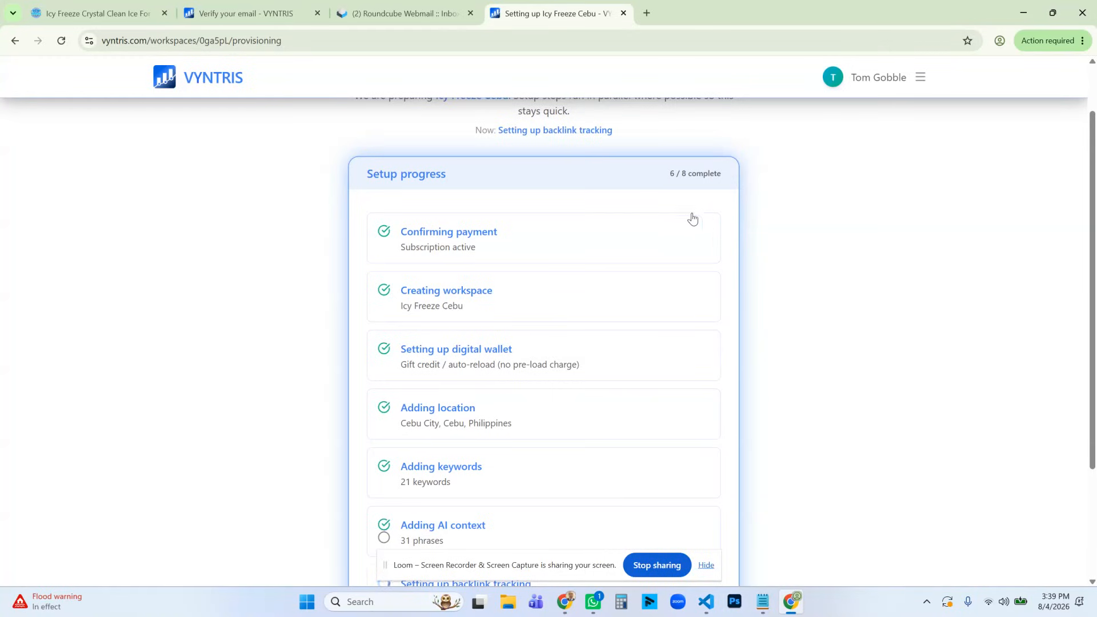
{"action": "scroll", "coordinate": [671, 233], "scroll_direction": "down", "scroll_amount": 3}
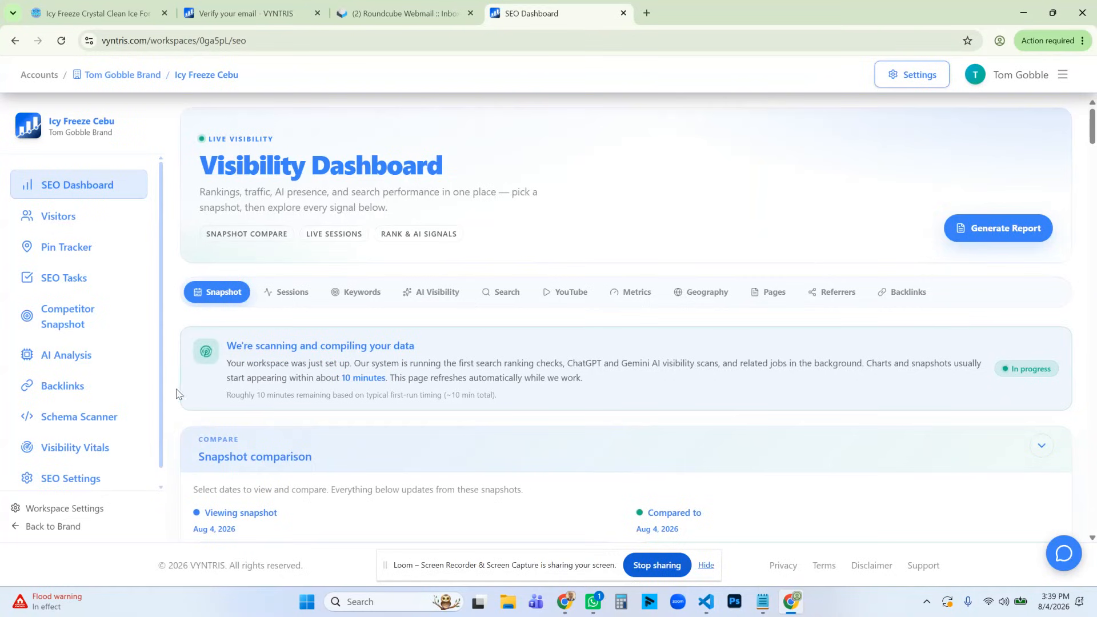
{"action": "left_click_drag", "start_coordinate": [232, 346], "coordinate": [424, 352]}
{"action": "left_click_drag", "start_coordinate": [341, 378], "coordinate": [403, 377]}
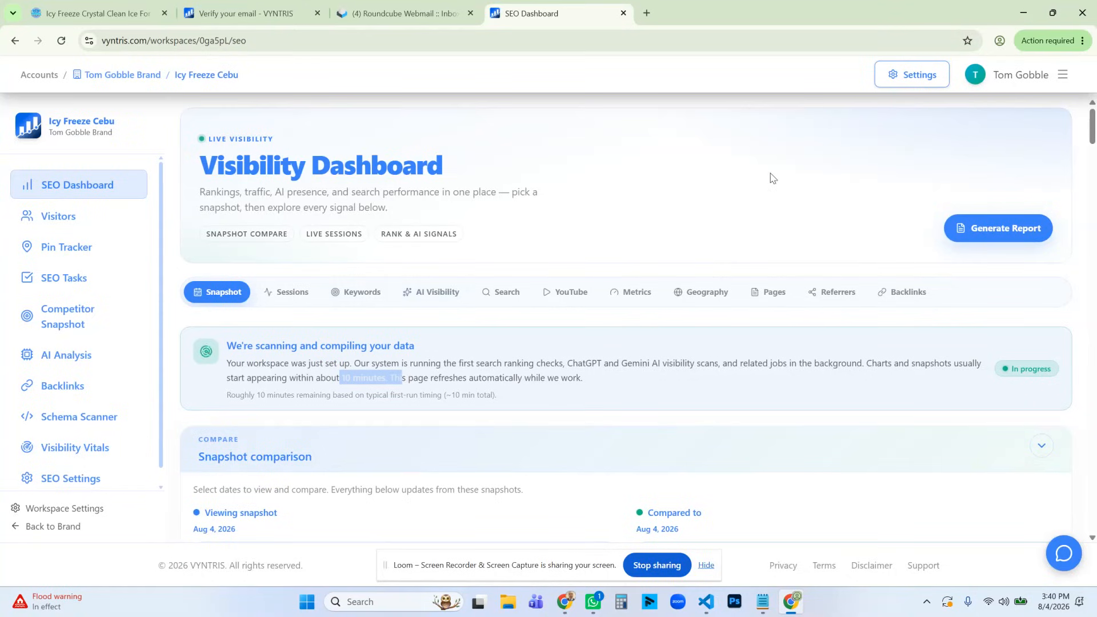
{"action": "scroll", "coordinate": [772, 179], "scroll_direction": "down", "scroll_amount": 3}
{"action": "scroll", "coordinate": [770, 178], "scroll_direction": "down", "scroll_amount": 15}
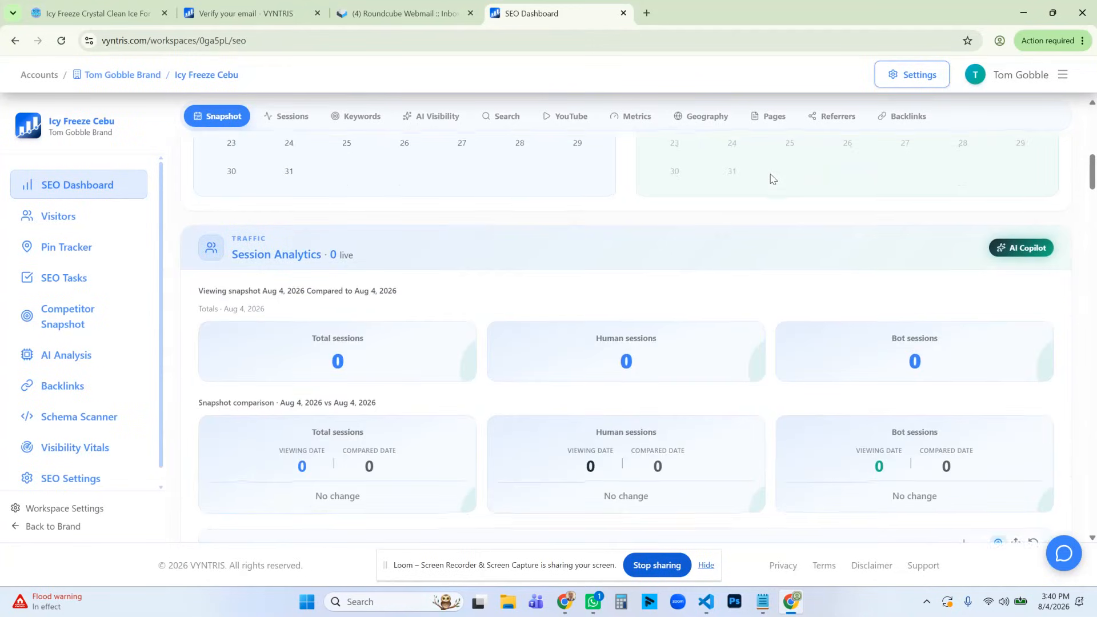
{"action": "scroll", "coordinate": [772, 177], "scroll_direction": "down", "scroll_amount": 10}
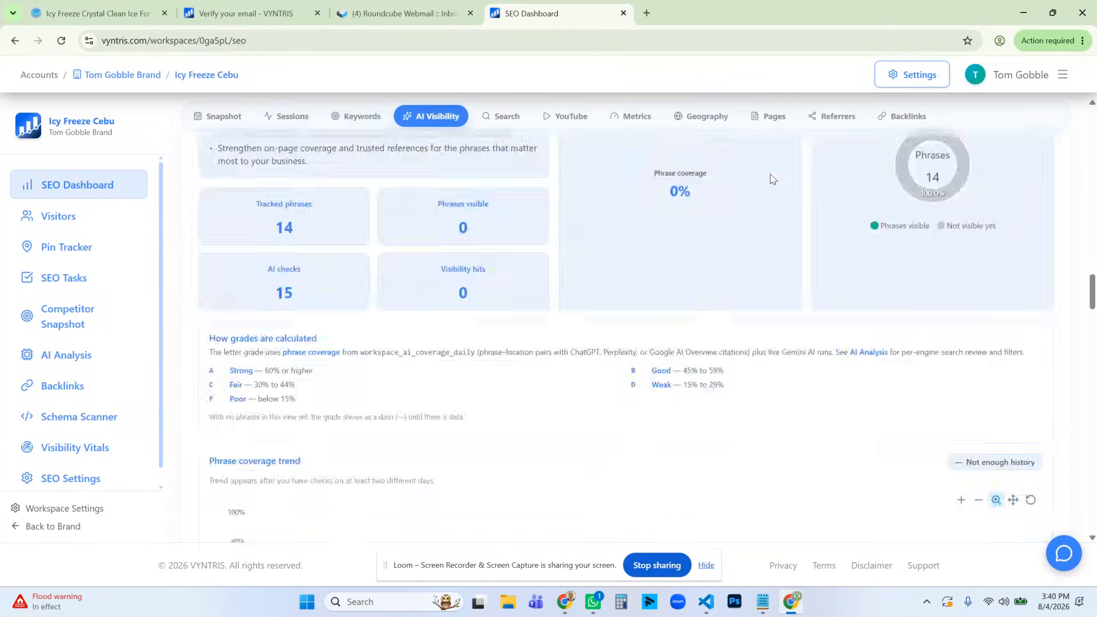
{"action": "mouse_move", "coordinate": [1092, 307]}
{"action": "left_mouse_down"}
{"action": "mouse_move", "coordinate": [1091, 488]}
{"action": "mouse_move", "coordinate": [1089, 120]}
{"action": "left_mouse_up"}
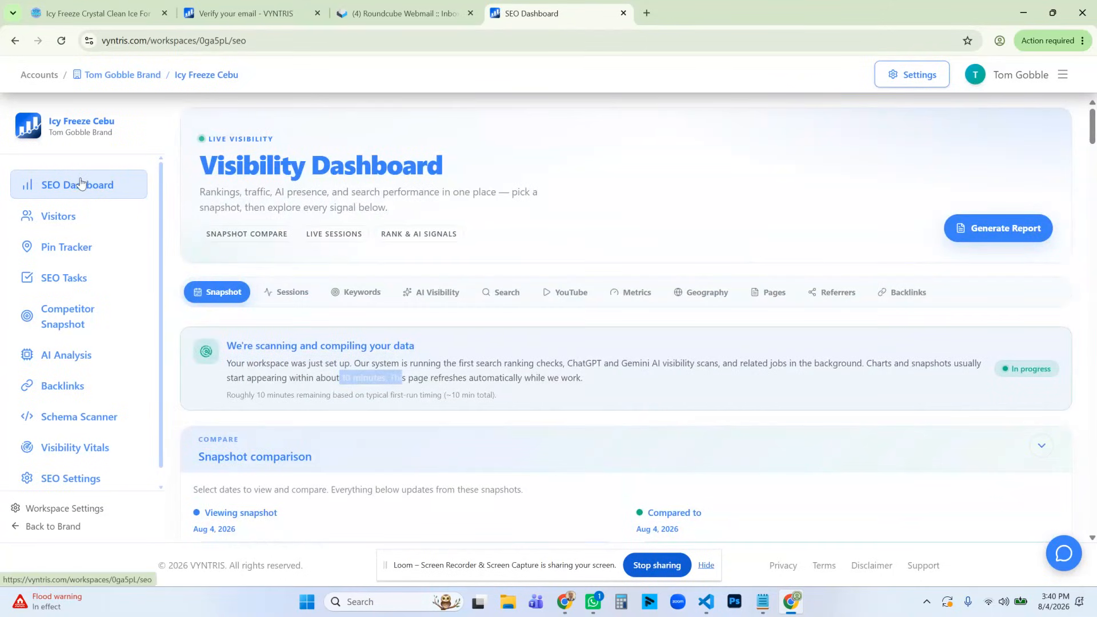